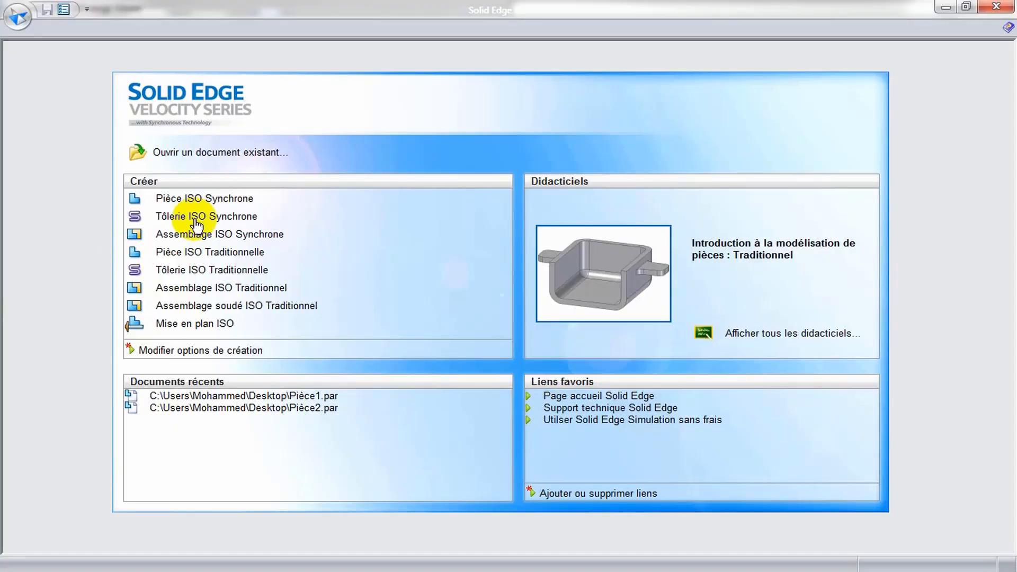
Create a new synchronous ISO part and start a two-point rectangle in the front view
click(221, 200)
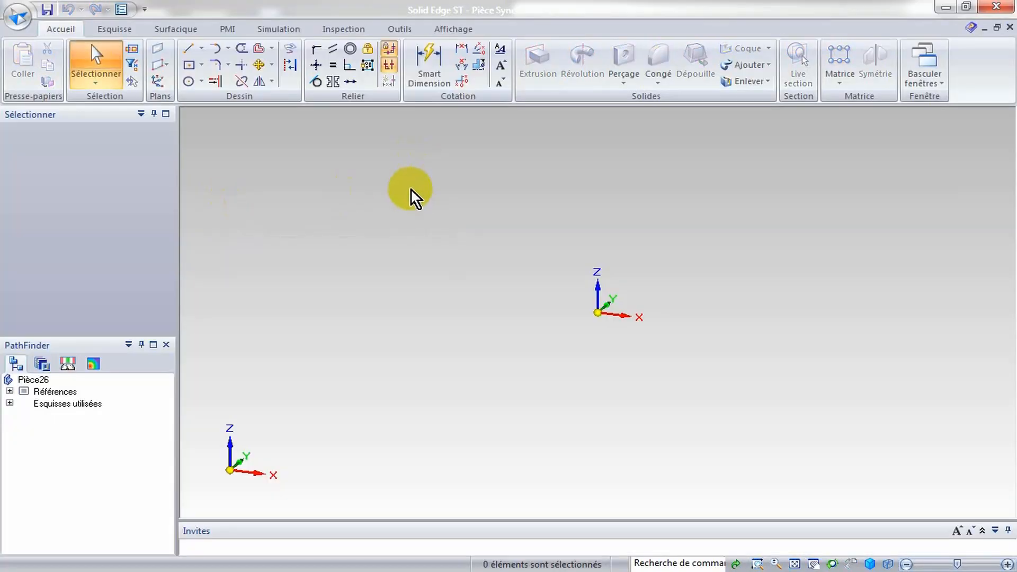
key(ctrl+f)
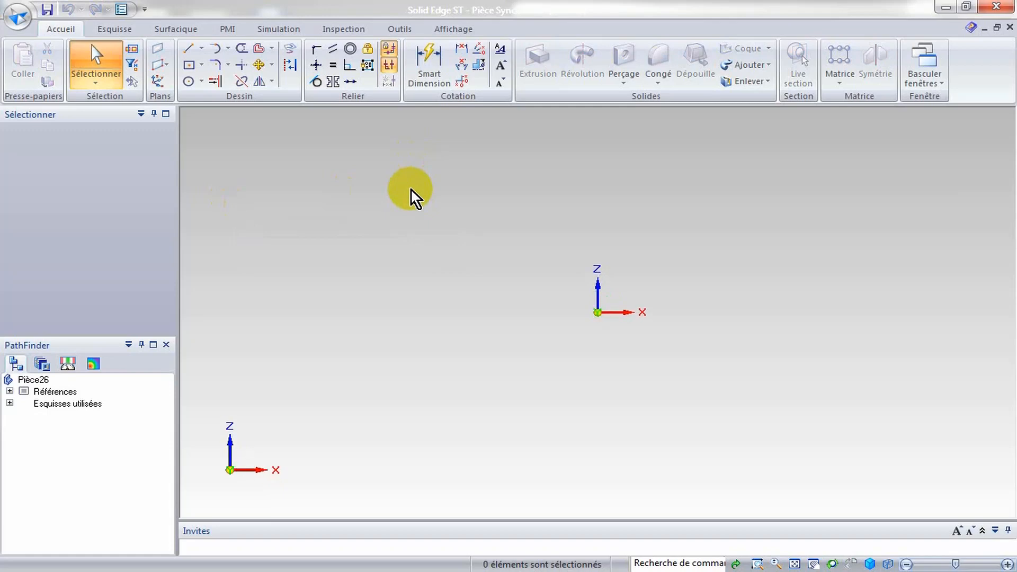
click(201, 64)
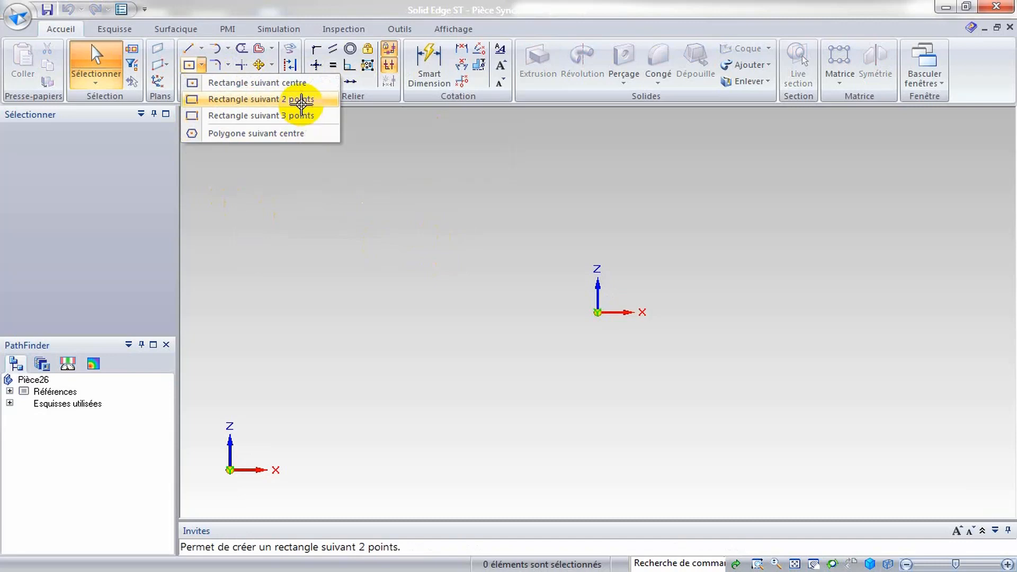
click(301, 104)
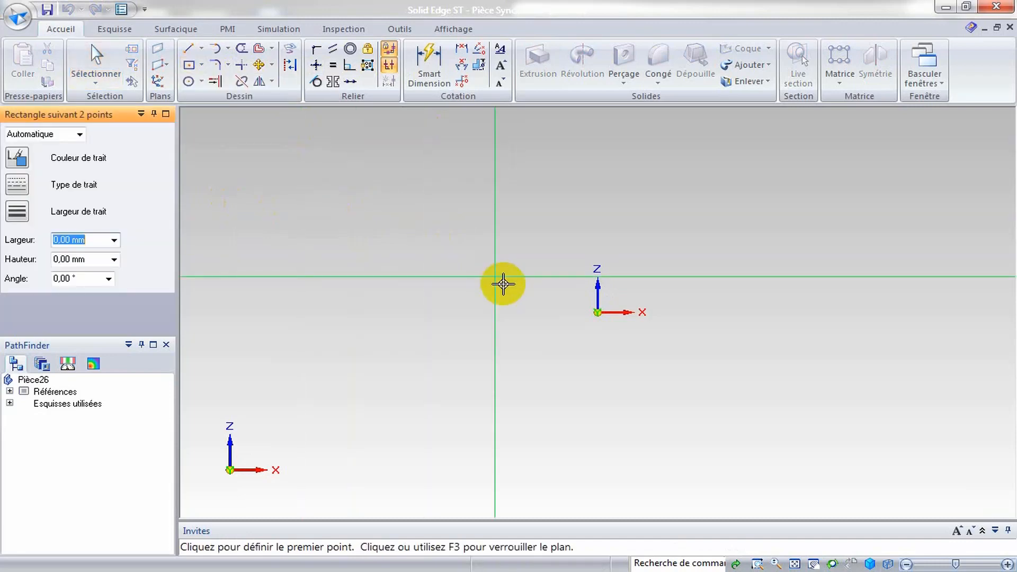
click(598, 312)
click(772, 168)
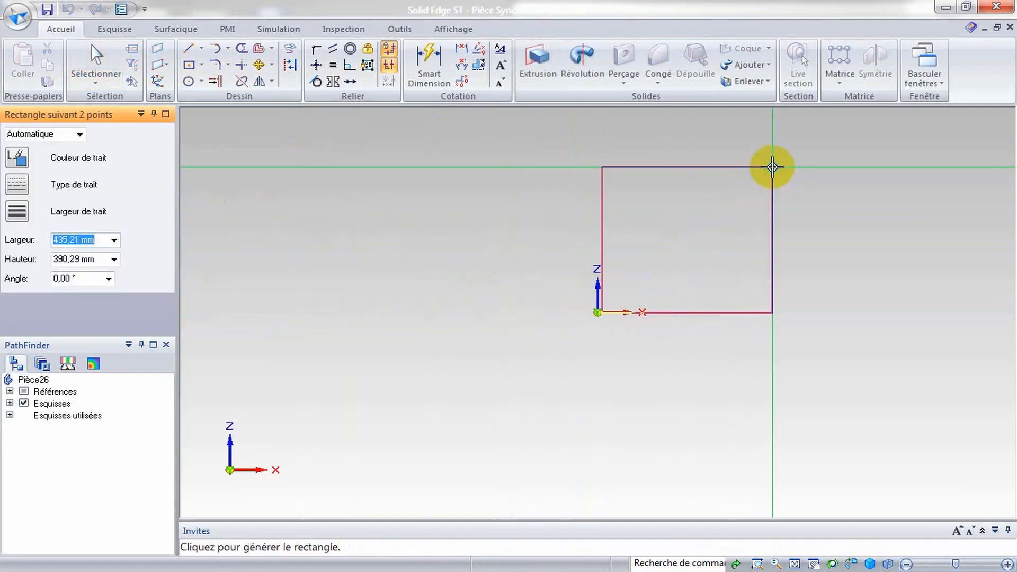
right_click(772, 167)
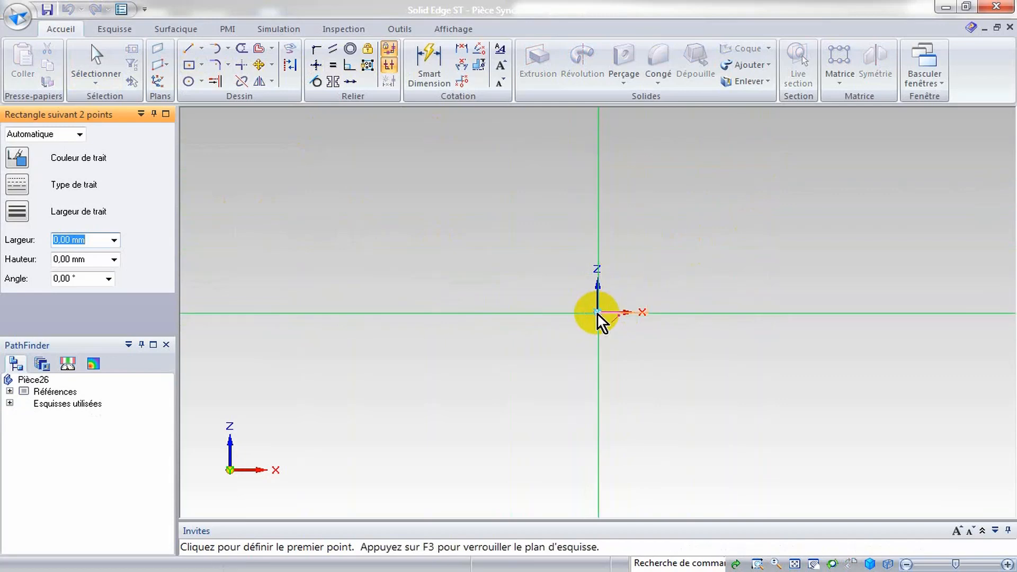
Draw a two-point rectangle from the origin with width 50 mm and height 60 mm, placed at an angle of -90°
click(597, 312)
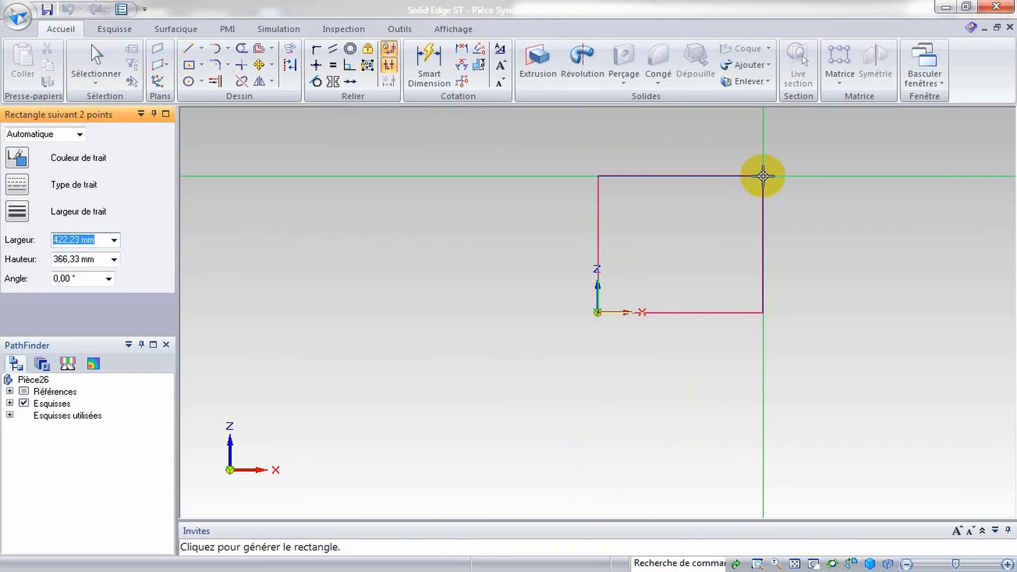
text(50)
key(Tab)
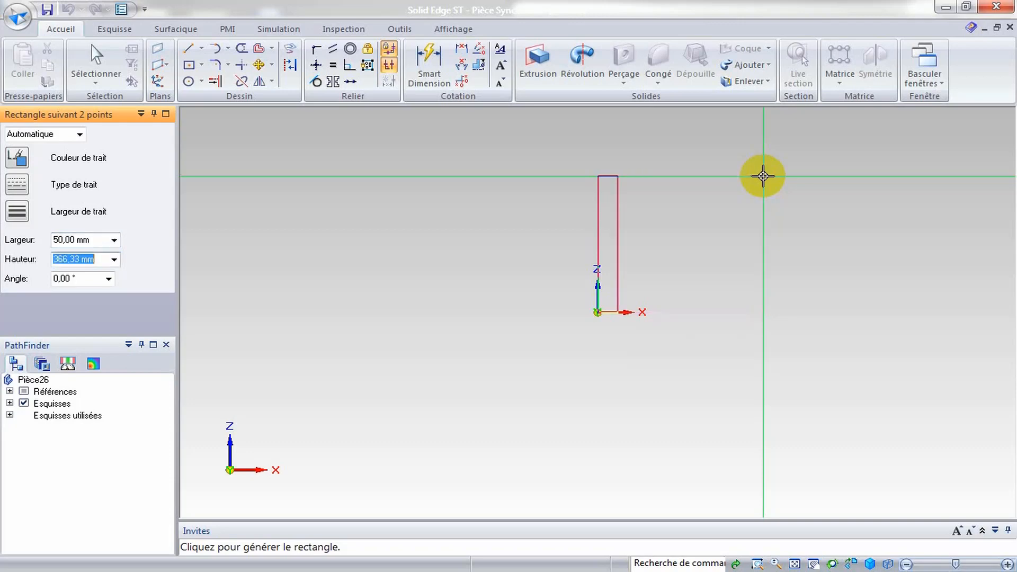
text(60)
key(Tab)
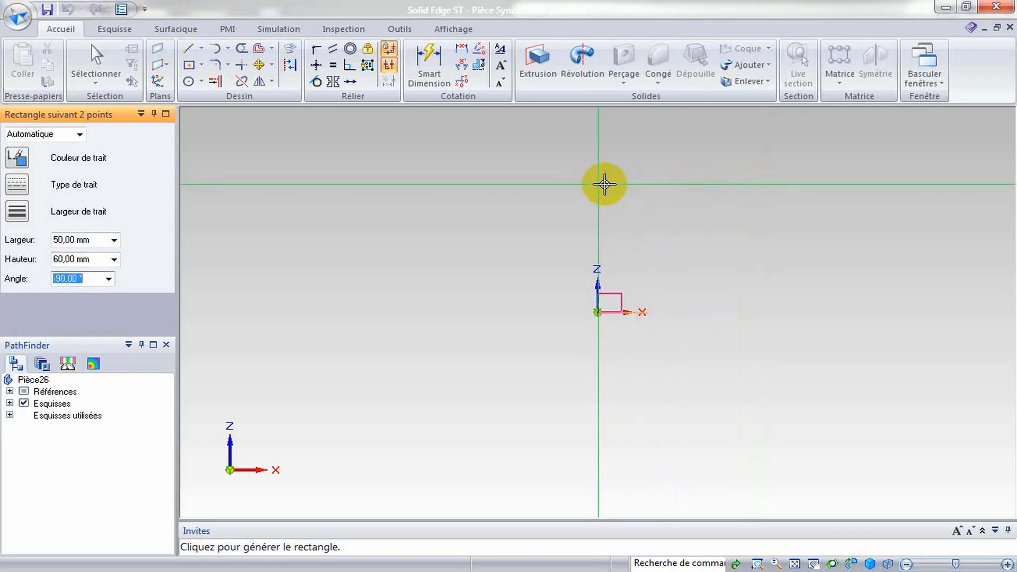
click(604, 184)
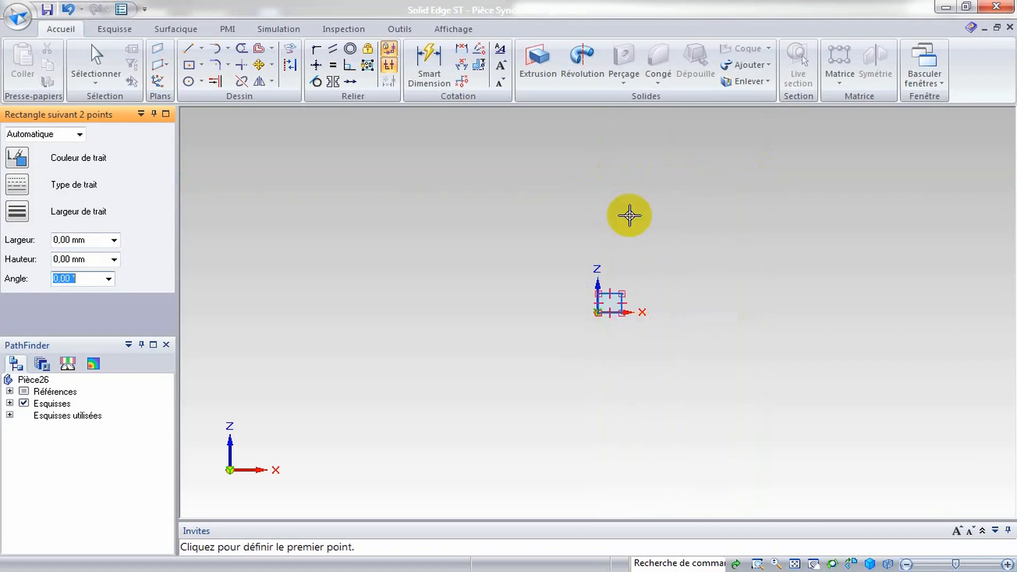
click(795, 564)
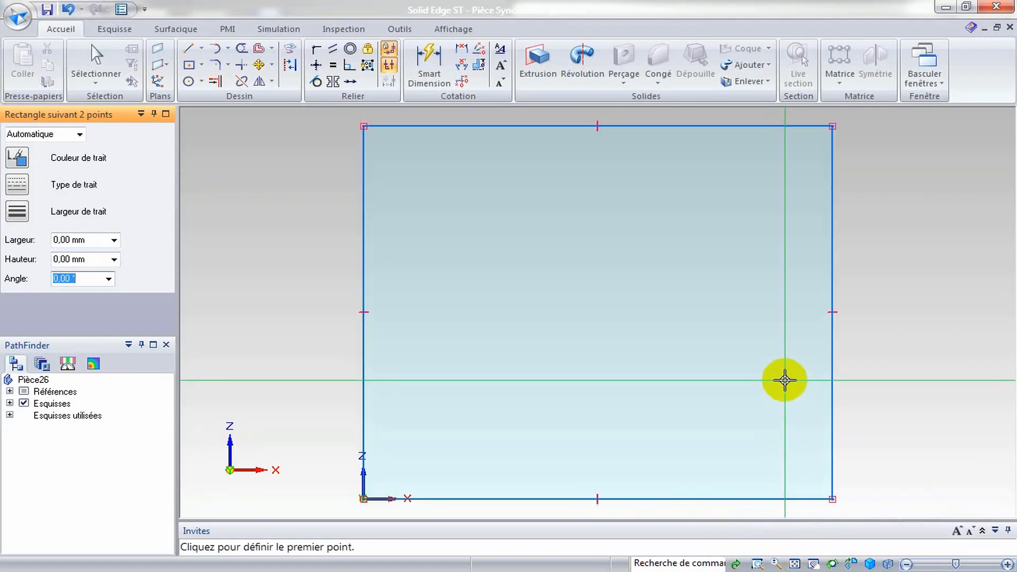
Draw a rectangle about 8 mm wide outside the large rectangle's left edge and another covering its upper-right corner
click(363, 162)
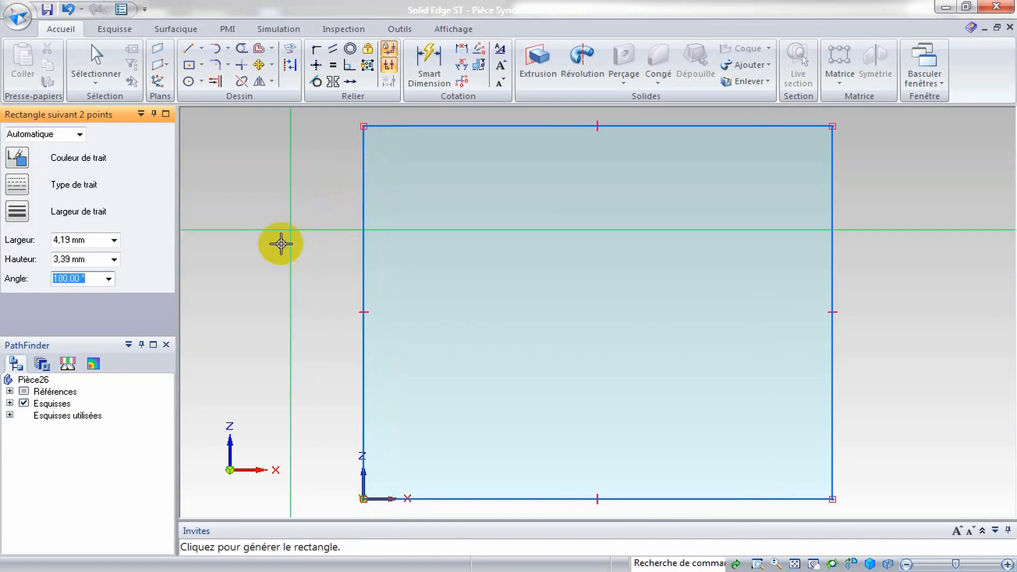
click(303, 323)
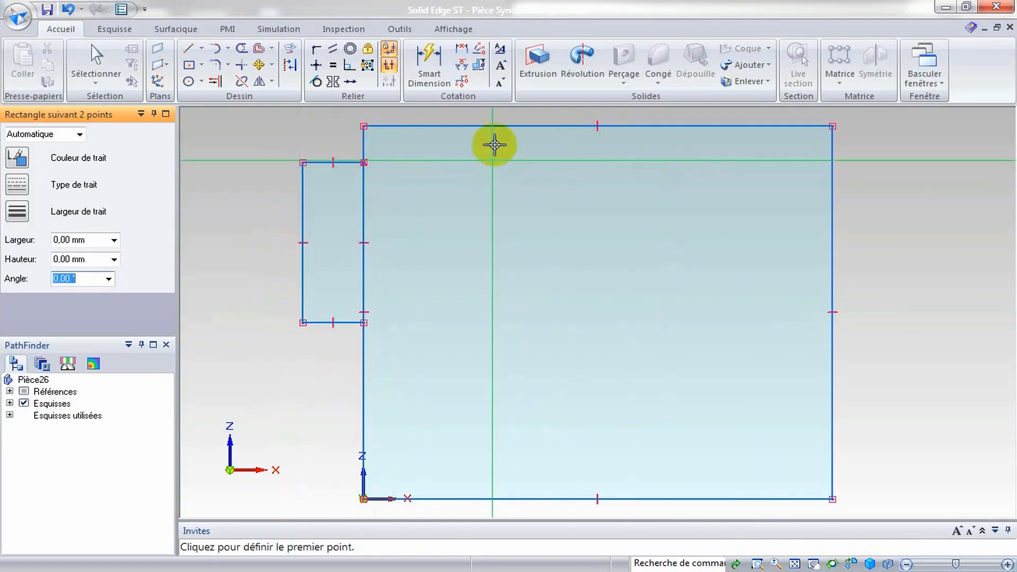
click(493, 127)
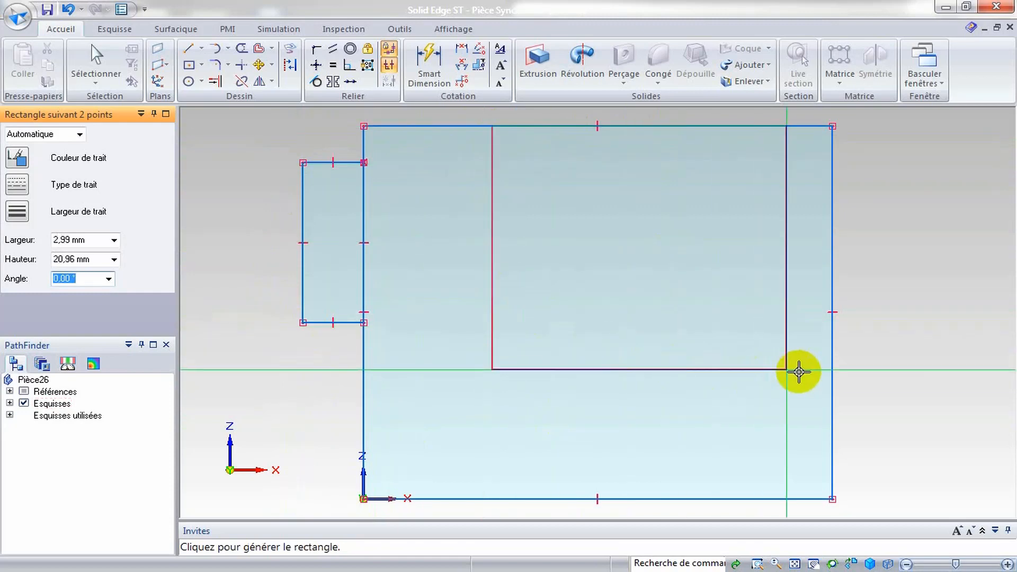
click(831, 409)
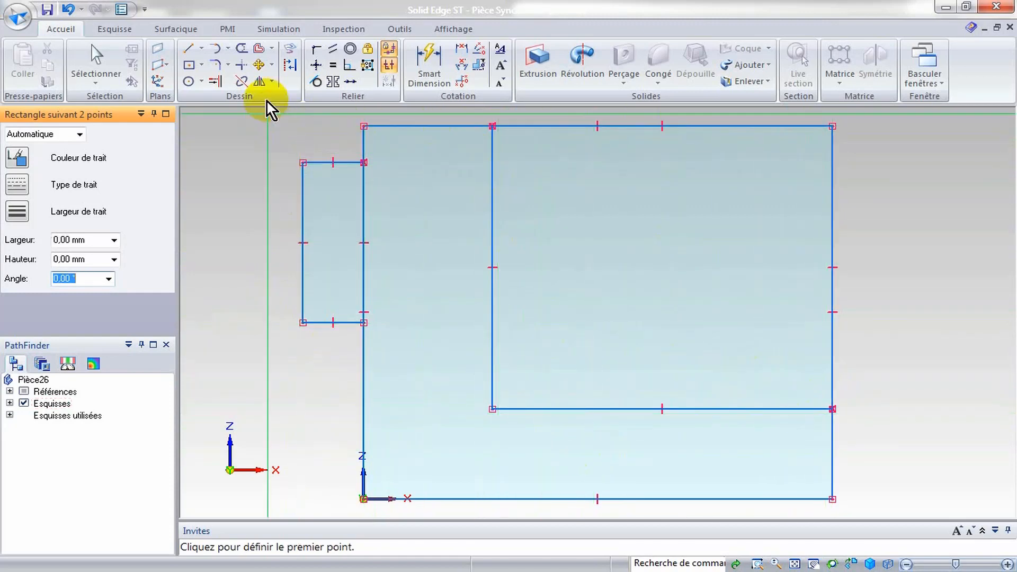
Trim the edge shared with the left tab and the outer edges of the upper-right corner to leave one stepped L-shaped profile
click(242, 49)
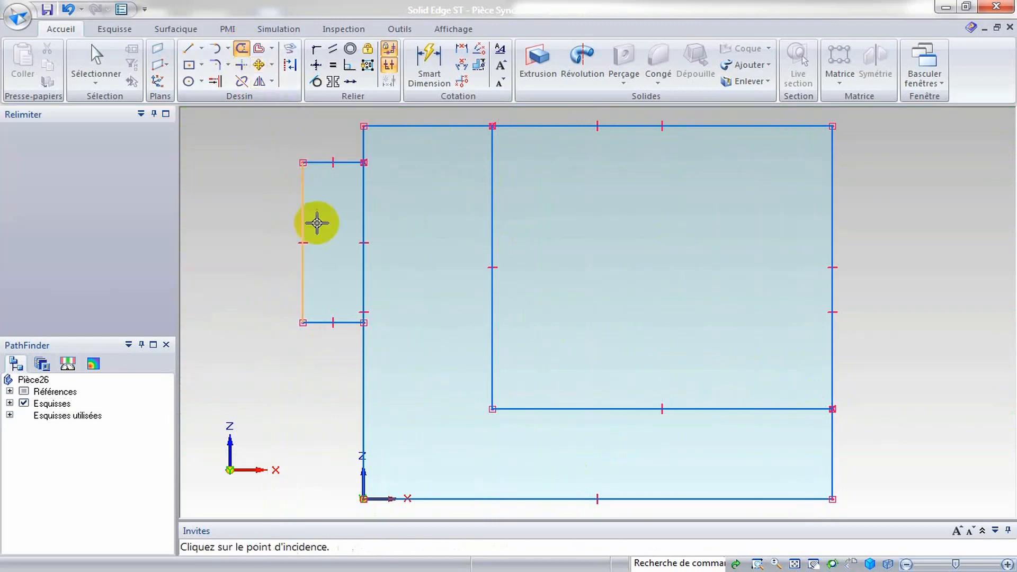
click(364, 212)
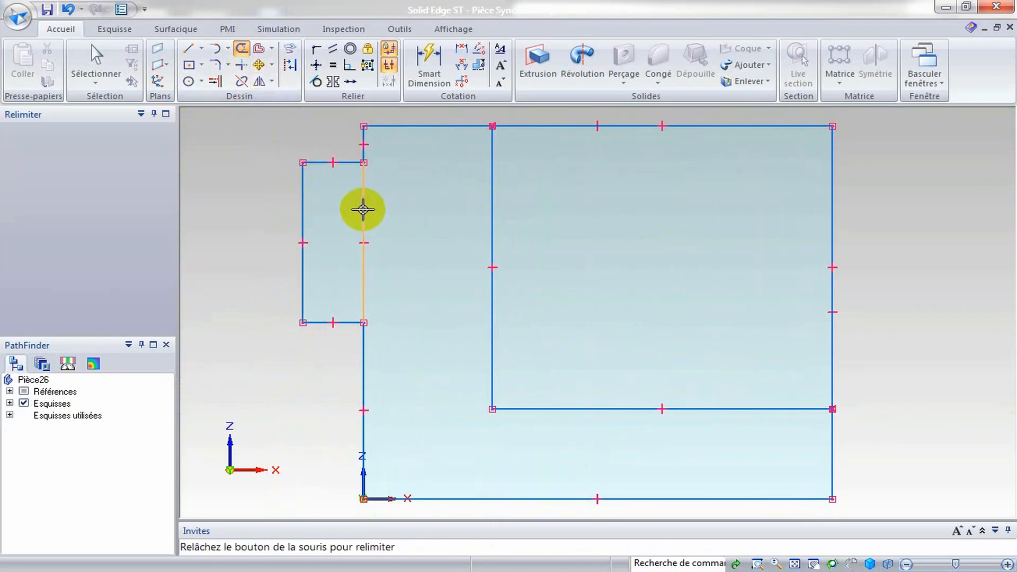
drag(916, 175, 789, 290)
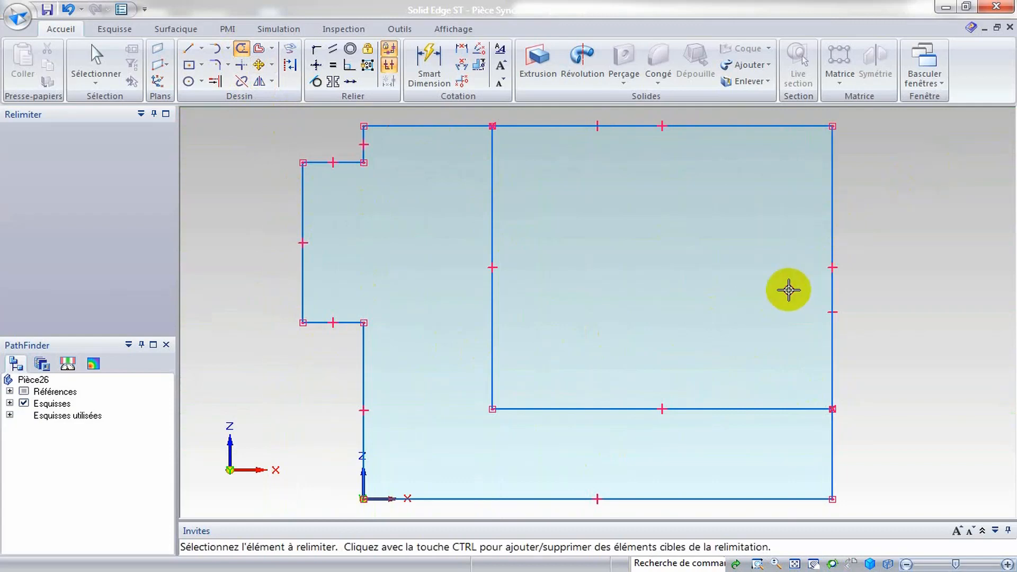
click(832, 228)
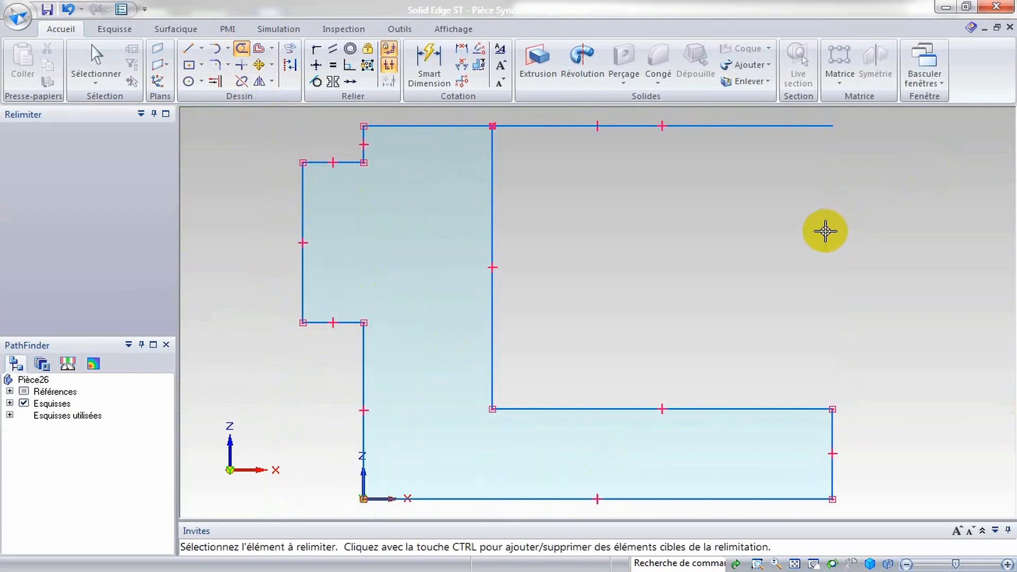
click(747, 125)
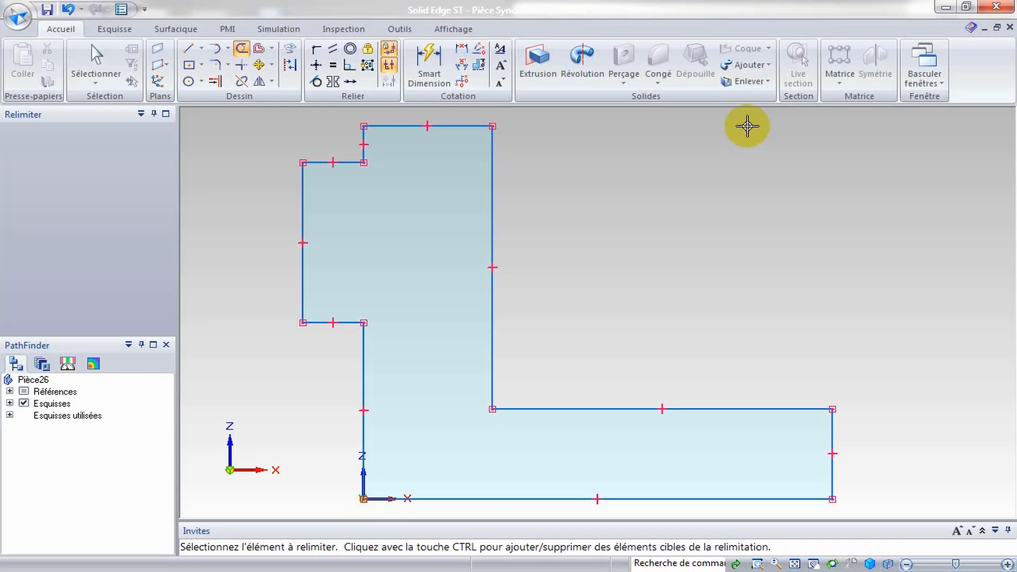
Dimension the left tab's upper horizontal edge to 5 mm and the profile's top edge to 20 mm with Smart Dimension
click(429, 59)
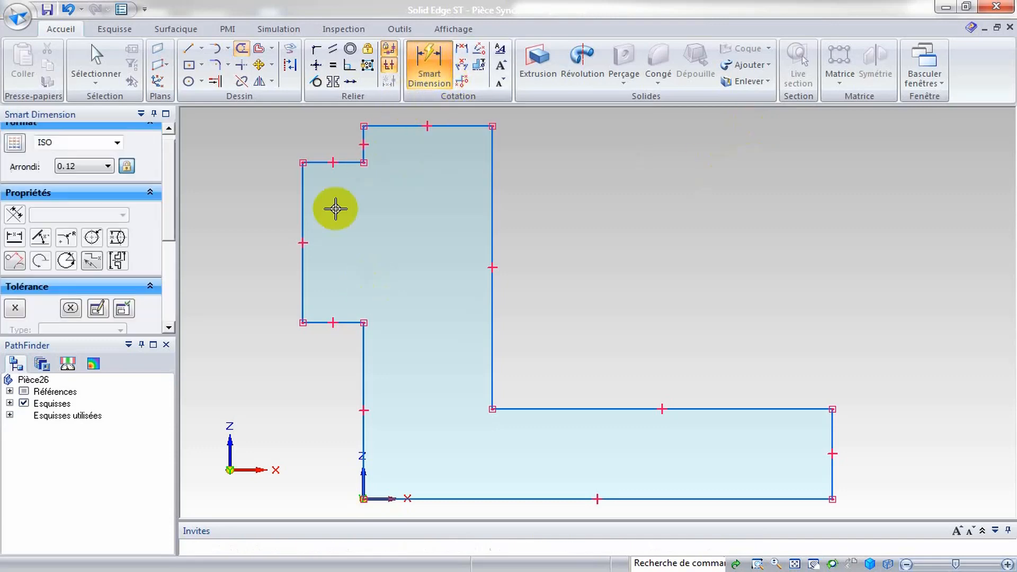
click(326, 162)
click(327, 118)
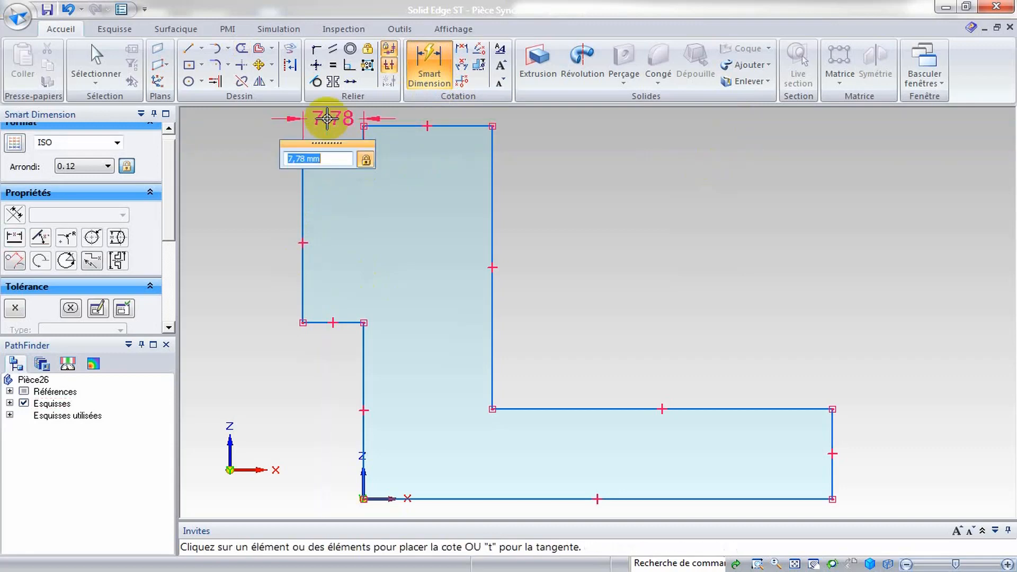
text(5)
key(Return)
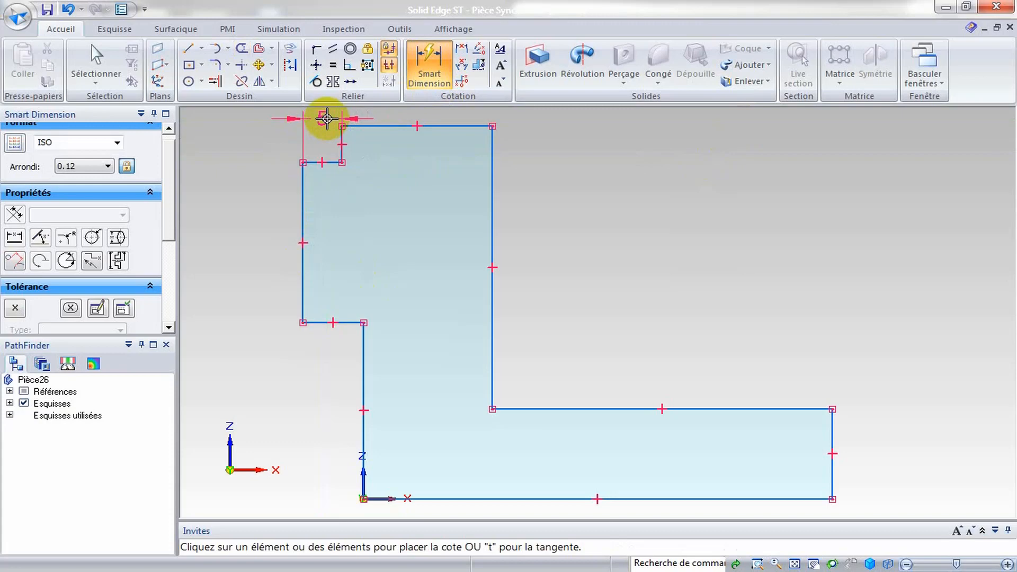
click(457, 126)
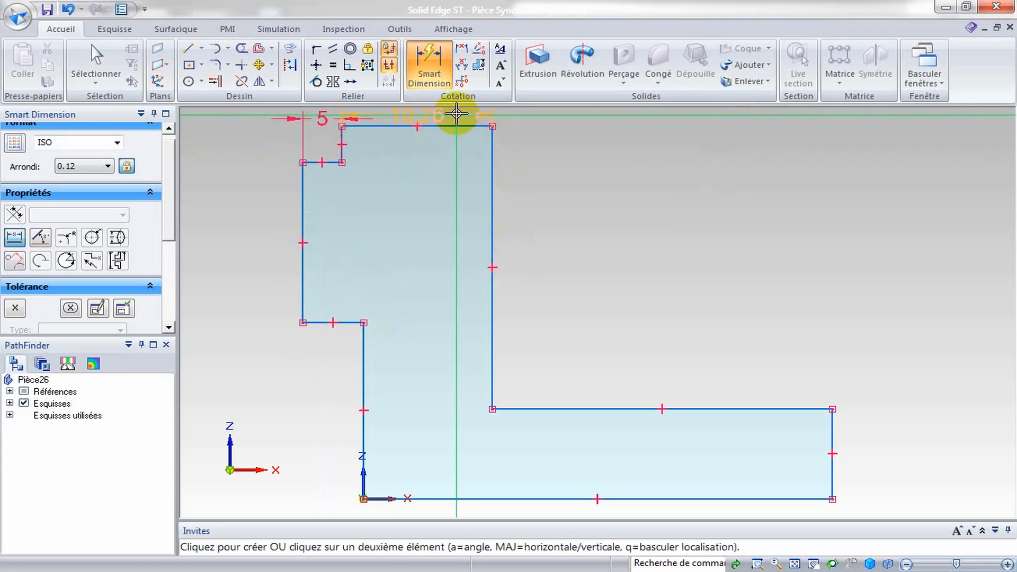
click(457, 113)
text(20)
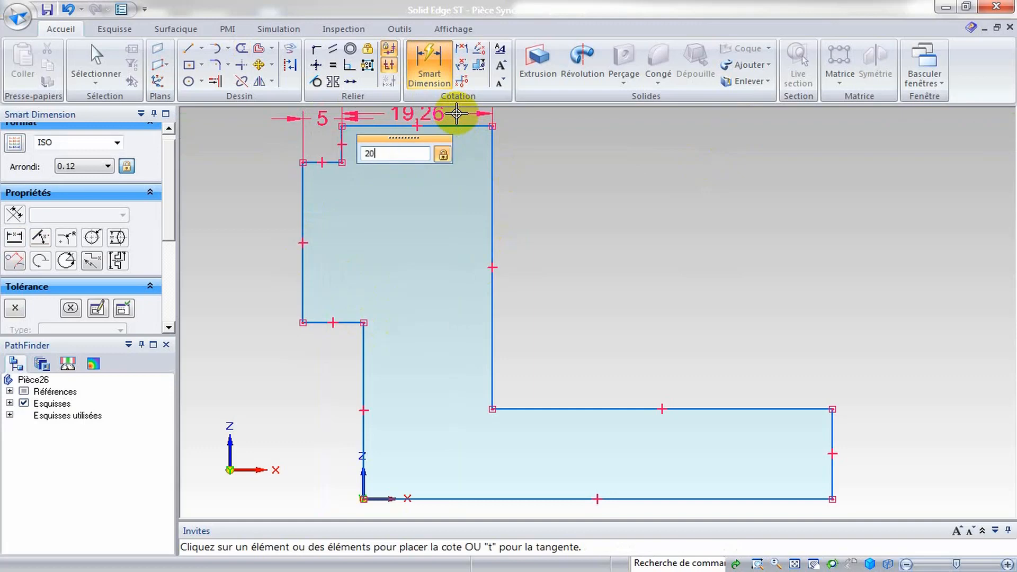
key(Return)
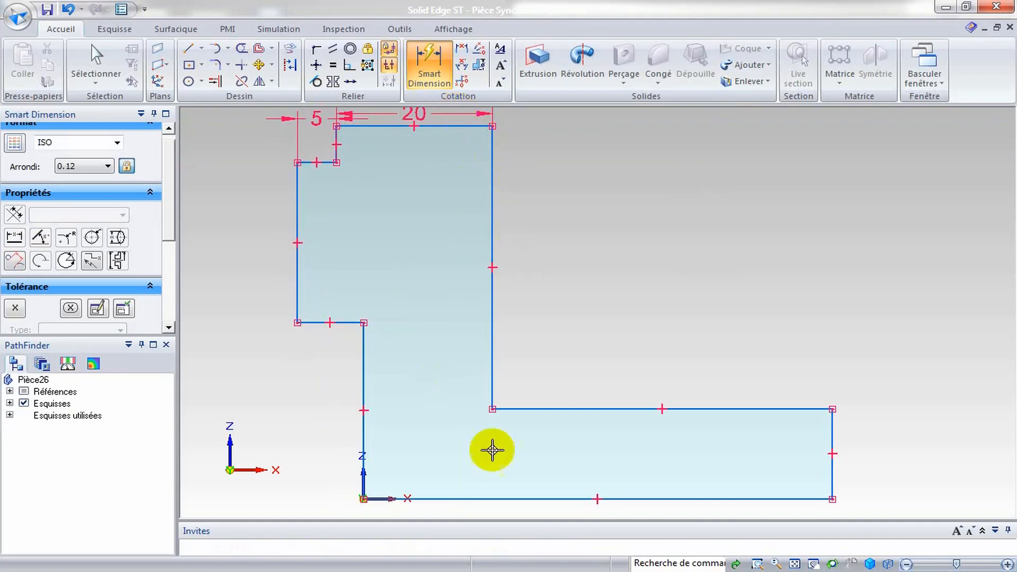
Dimension the profile's bottom edge to 50 mm and the lower arm's right vertical edge to 20 mm
click(466, 499)
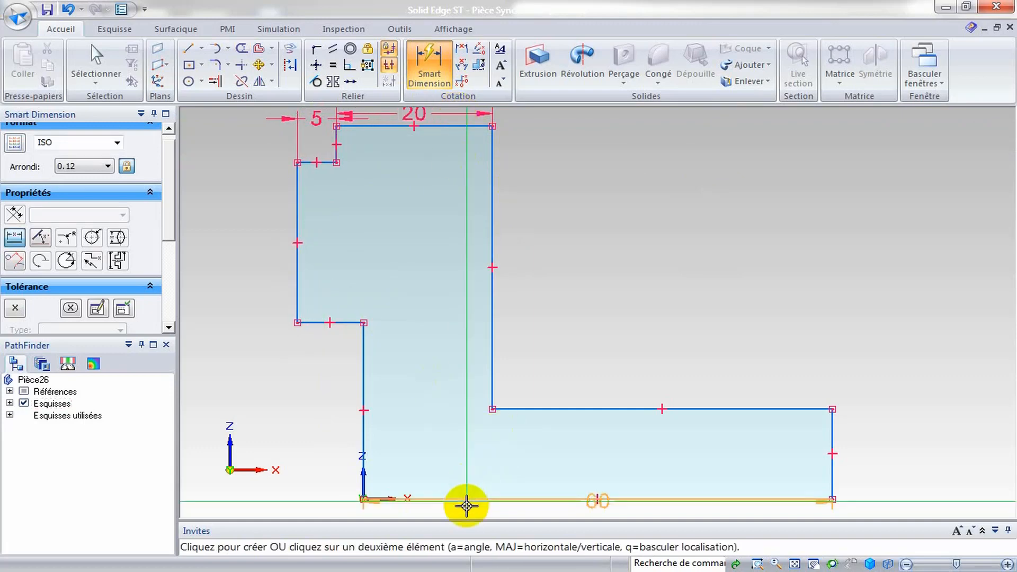
click(467, 510)
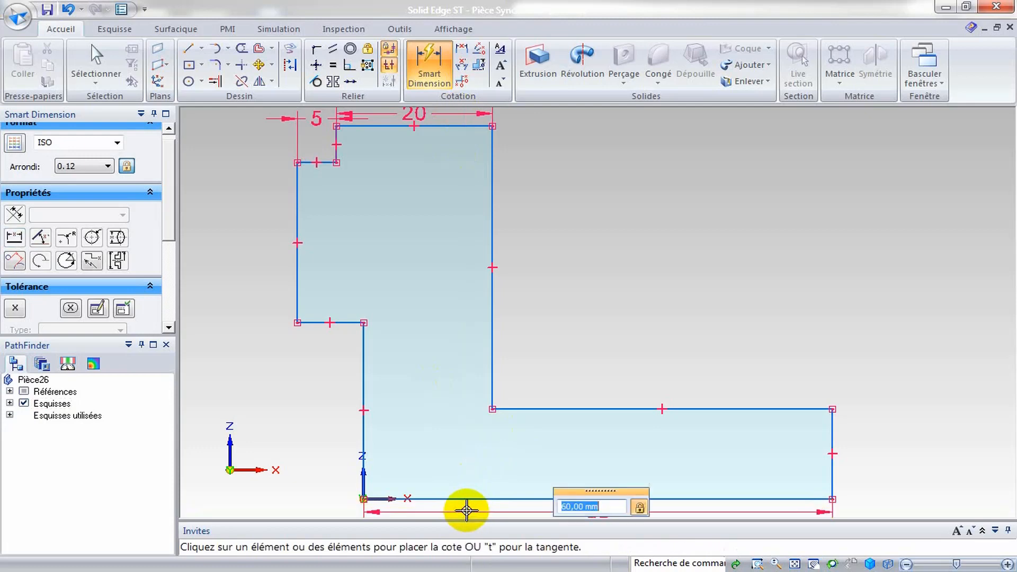
text(50)
key(Return)
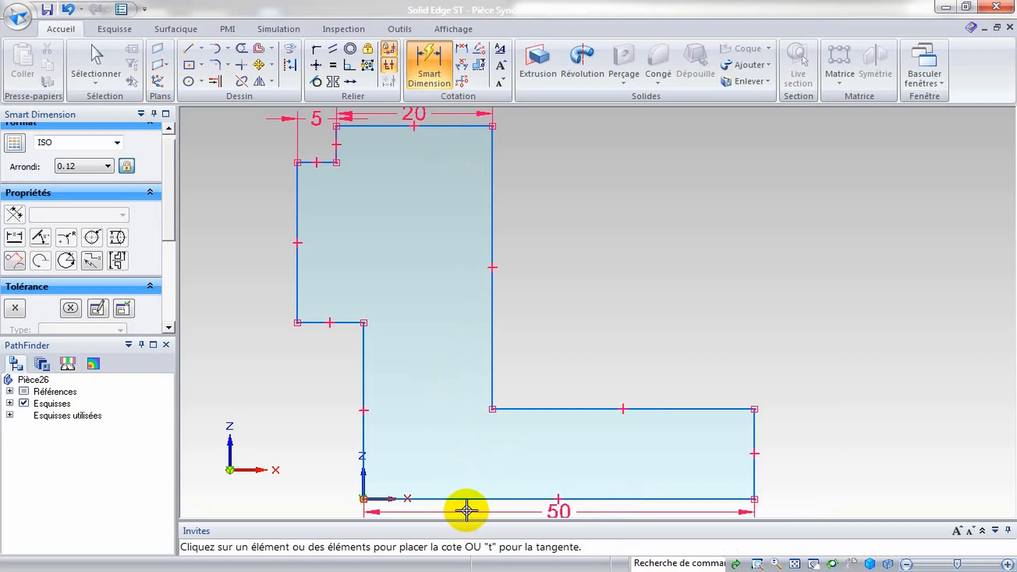
click(752, 430)
click(777, 427)
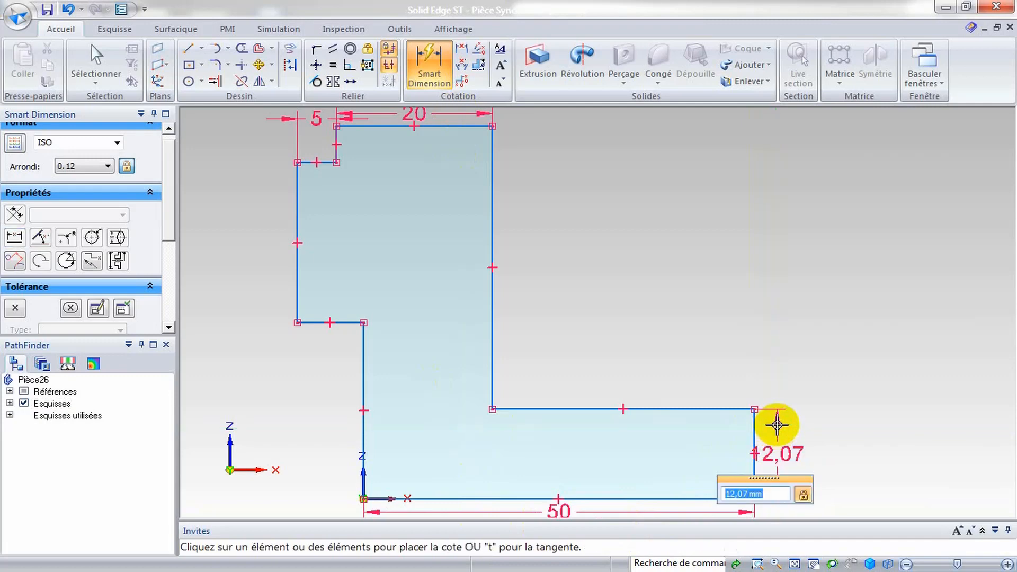
text(20)
key(Return)
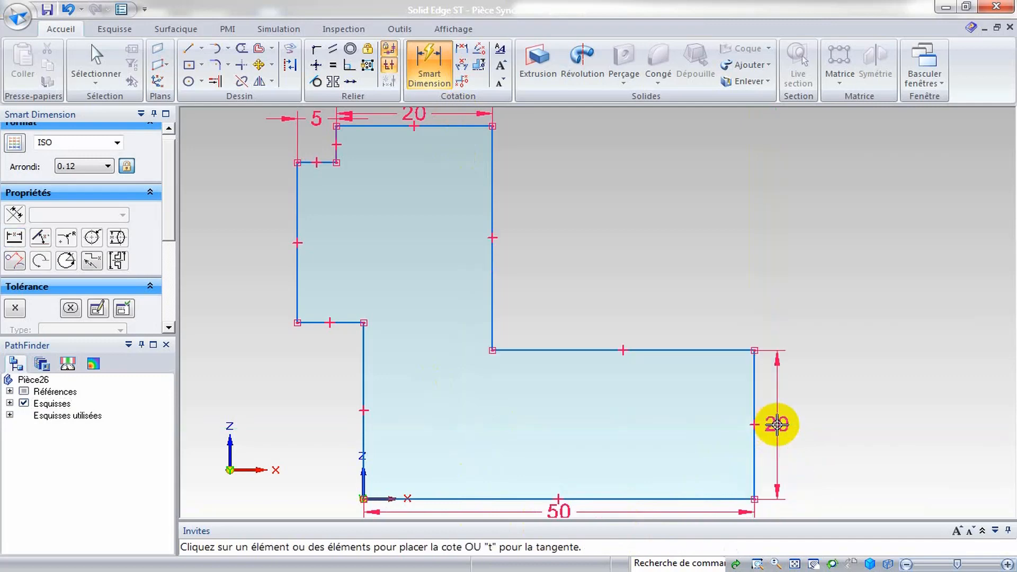
Dimension the long vertical edge above the lower arm to 40 mm, aligning it over the arm's height dimension
click(492, 216)
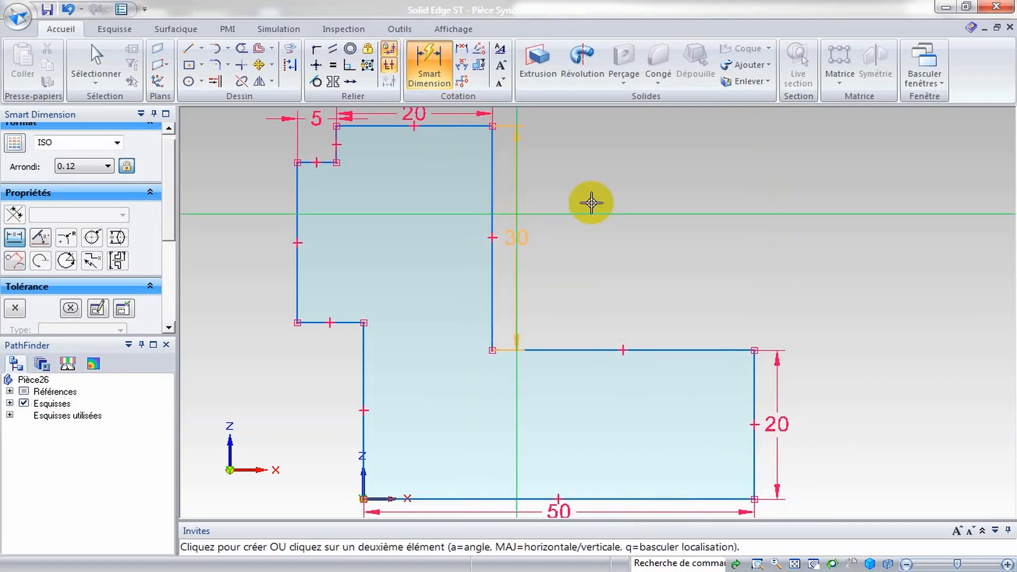
click(777, 210)
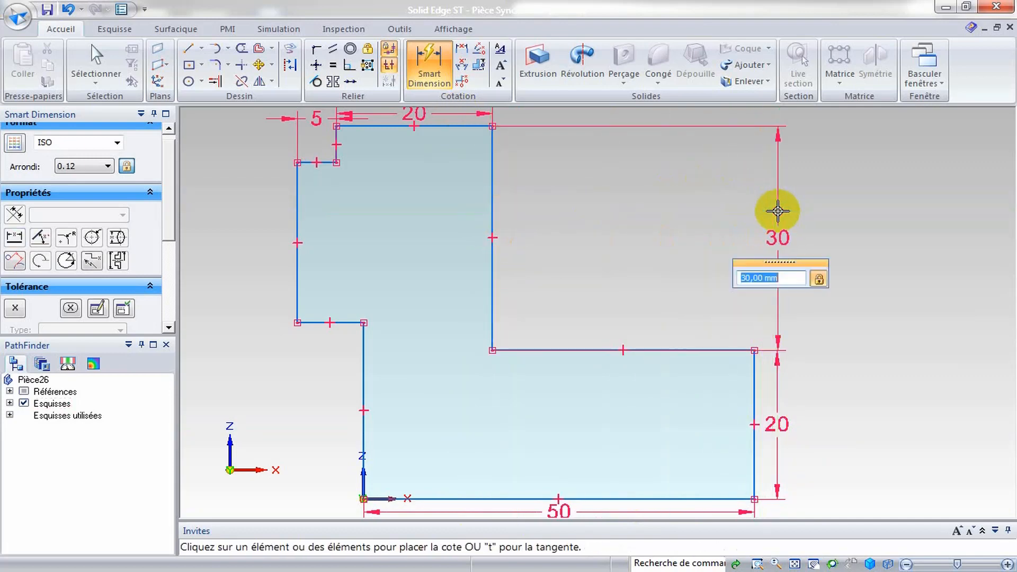
text(40)
key(Return)
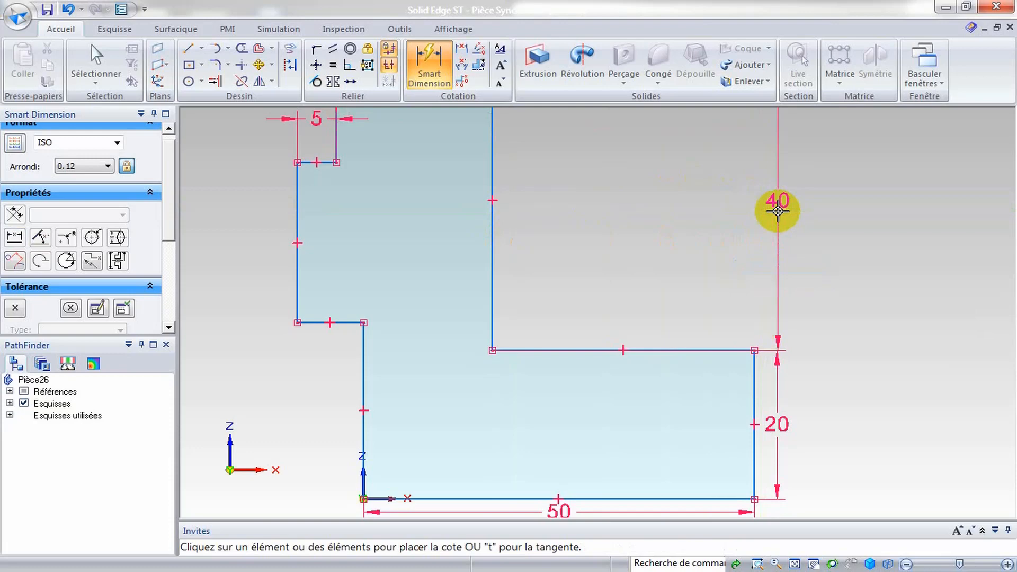
click(795, 563)
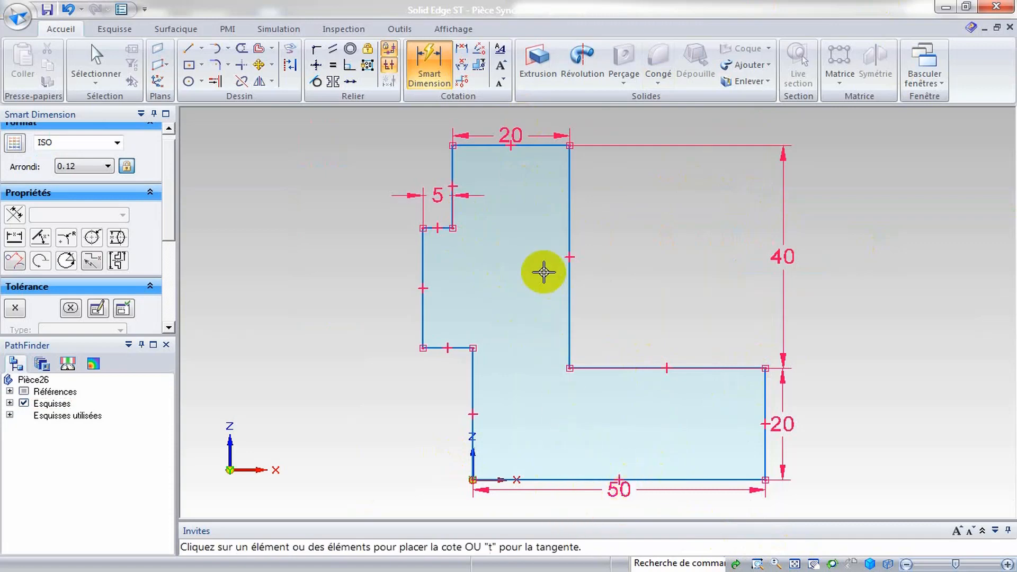
Apply an equal relation between the left tab's upper and lower horizontal edges
click(332, 63)
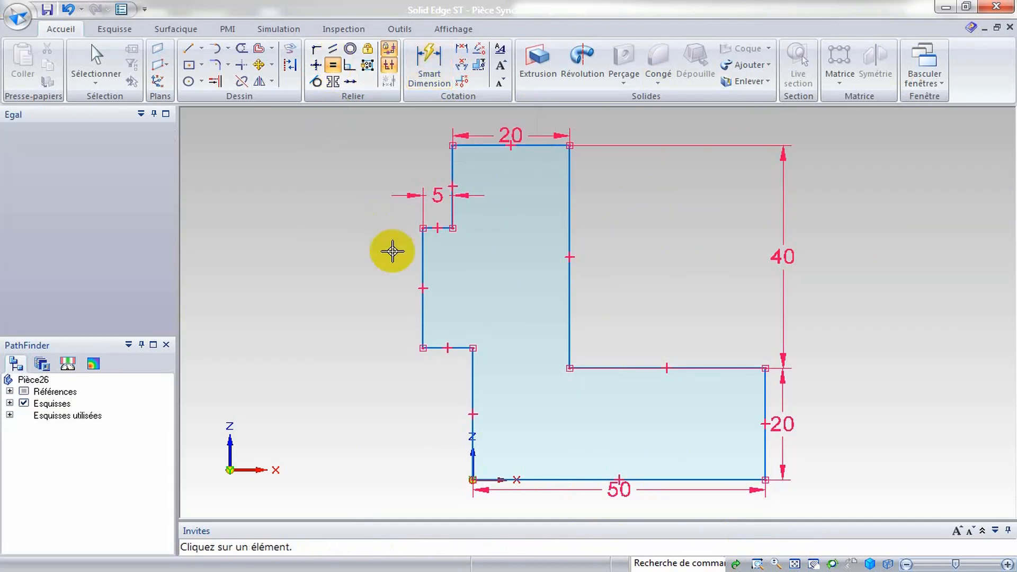
click(434, 228)
click(437, 347)
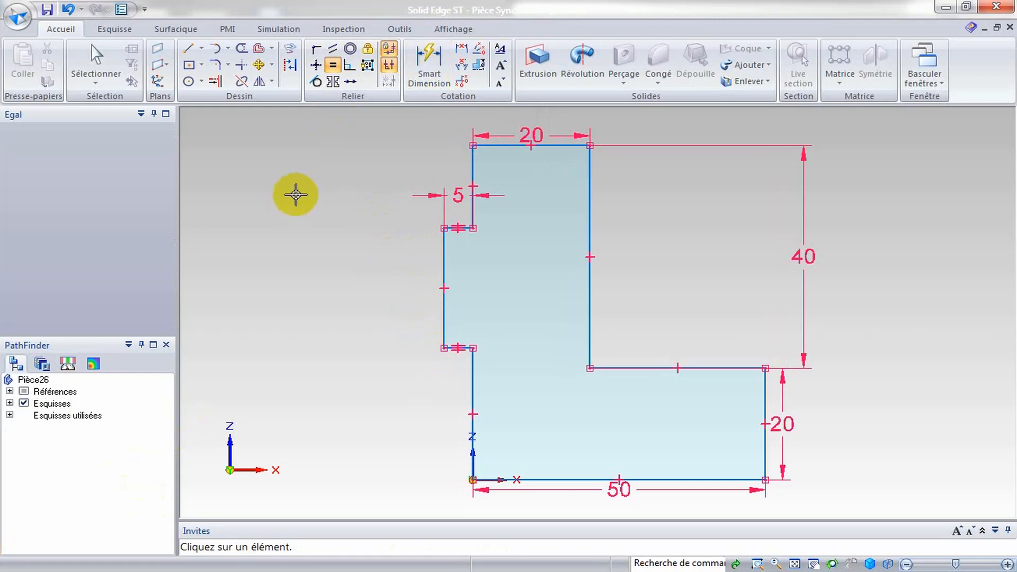
Dimension the vertical edge above the left tab to 10 mm and the tab's own vertical edge to 20 mm
click(430, 57)
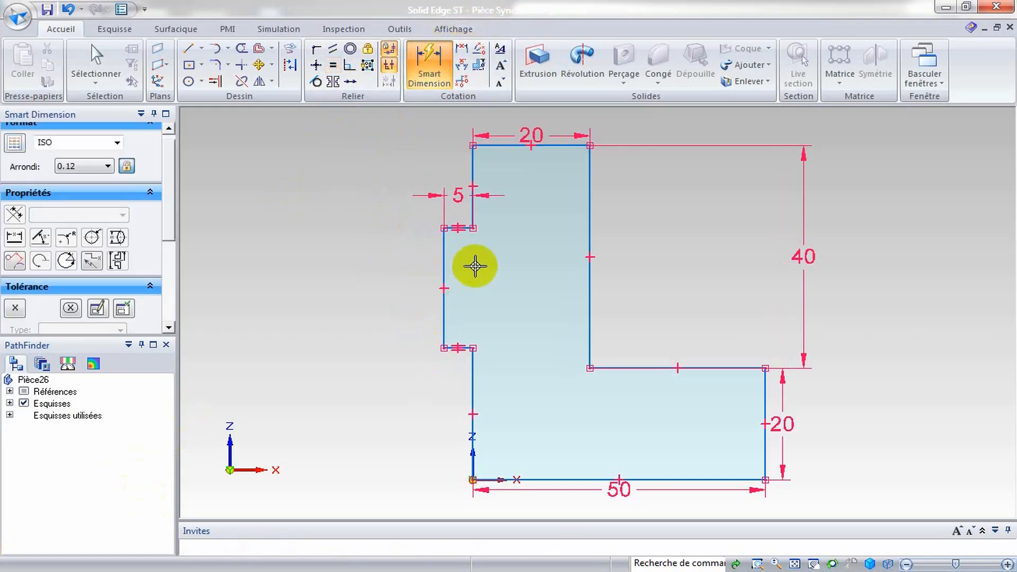
click(472, 166)
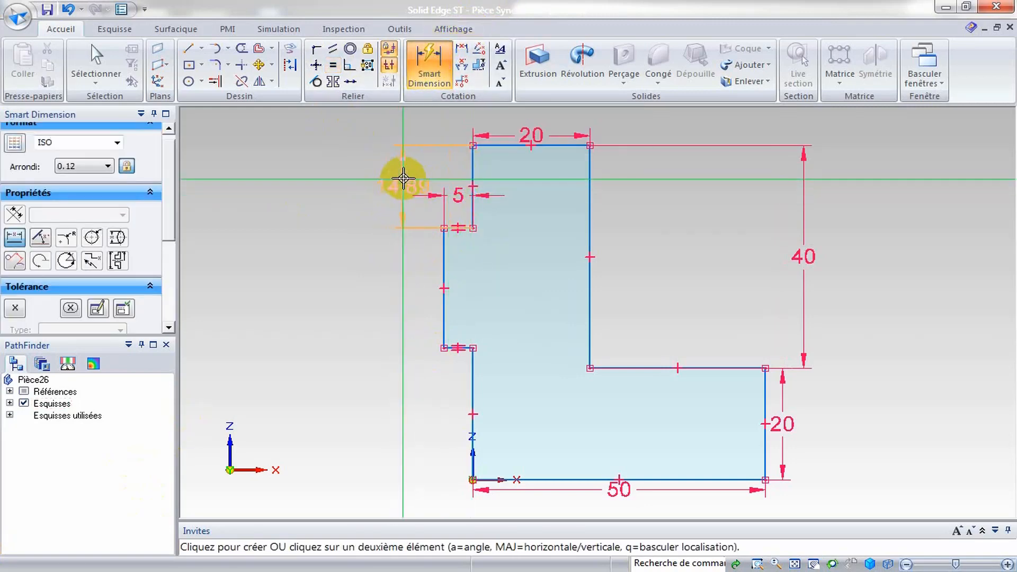
click(402, 179)
text(10)
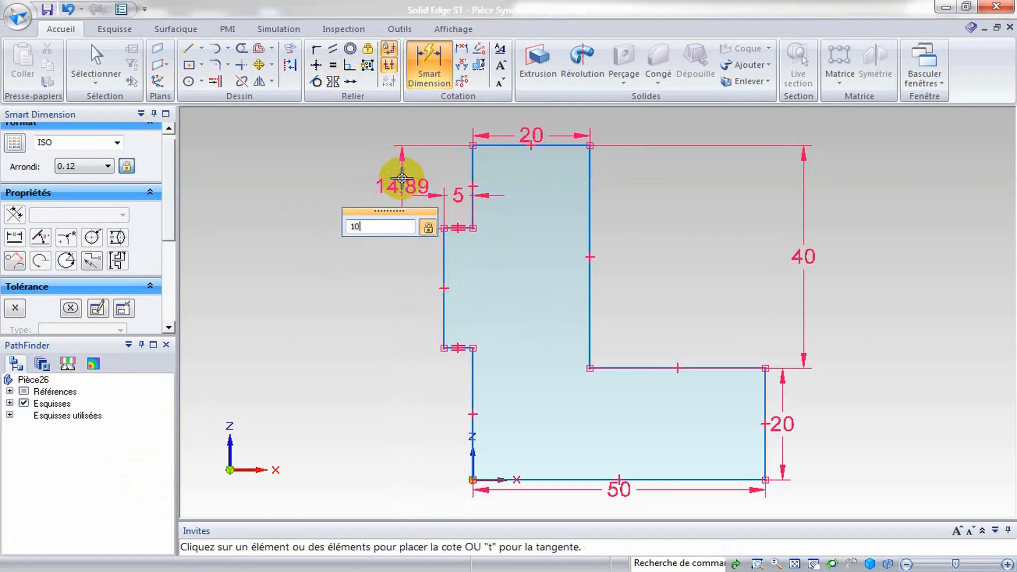
key(Return)
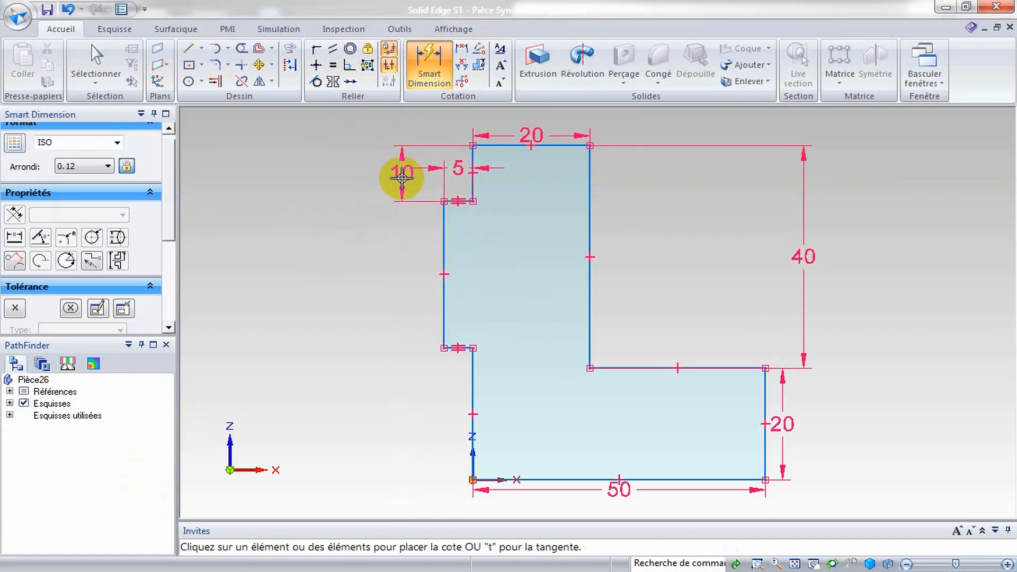
click(442, 301)
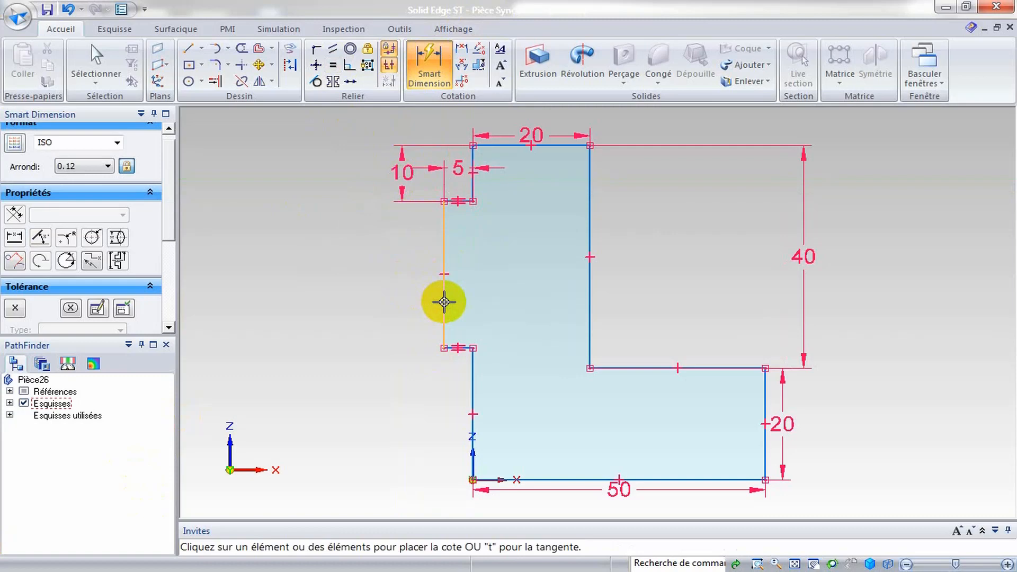
click(412, 299)
text(20)
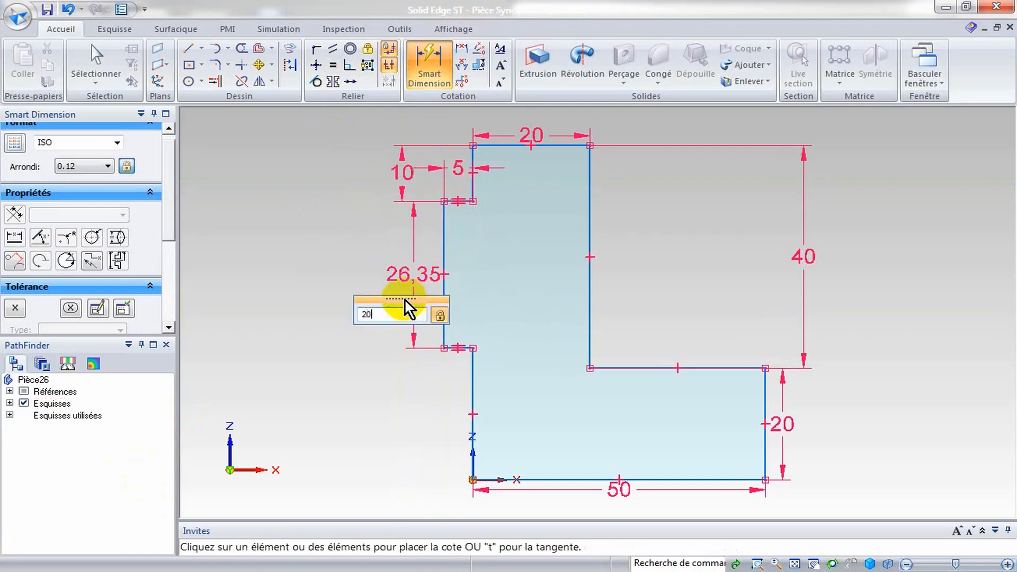
key(Return)
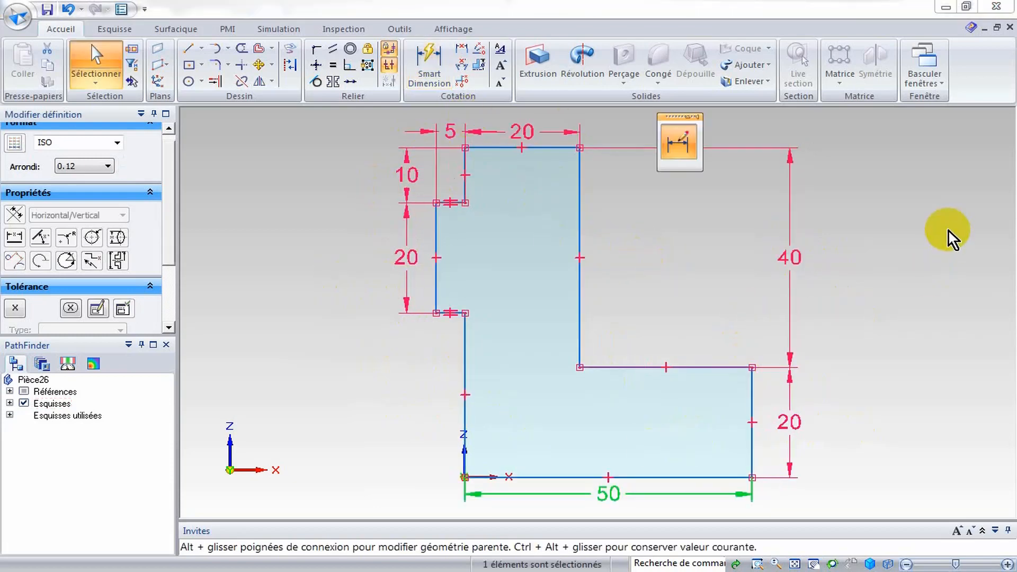
Extrude the L-shaped profile symmetrically about its sketch plane to a total depth of 40 mm
middle_drag(948, 230, 826, 298)
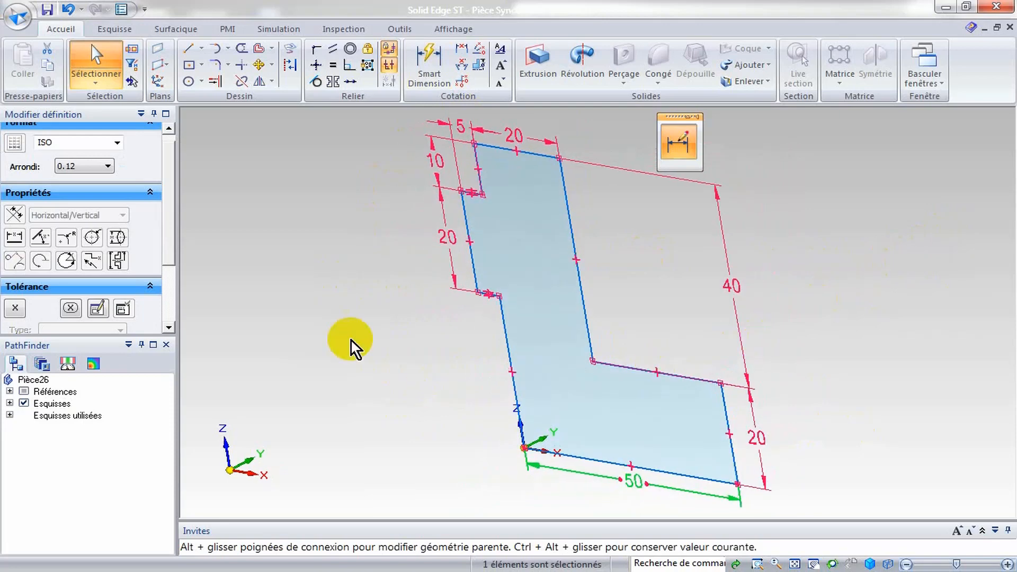
click(498, 211)
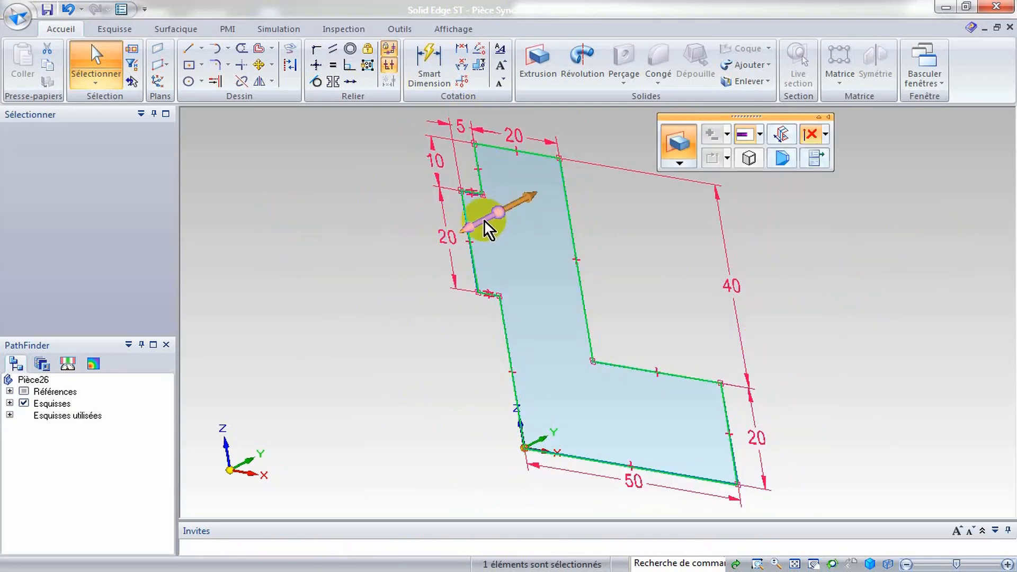
click(484, 225)
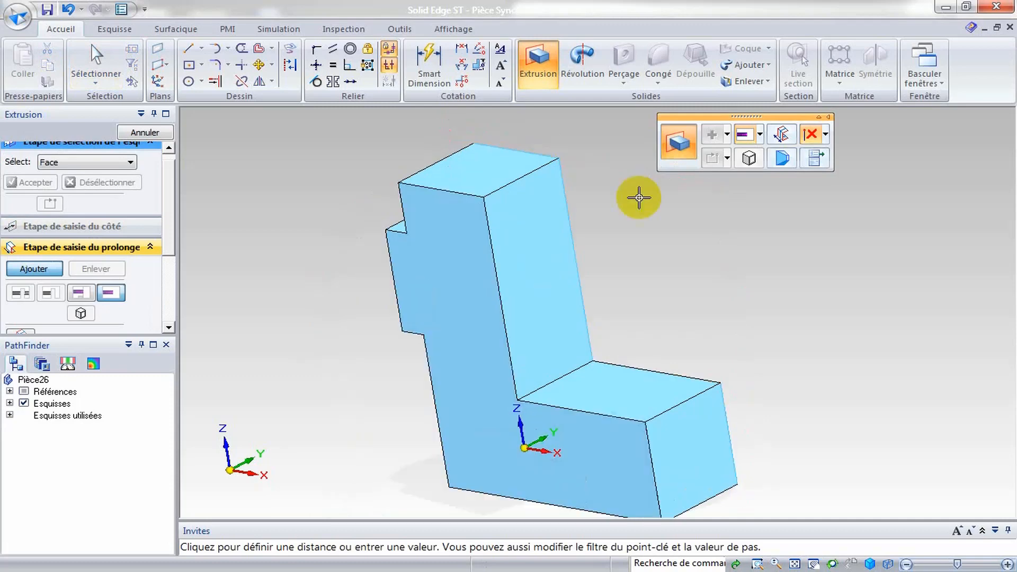
click(778, 133)
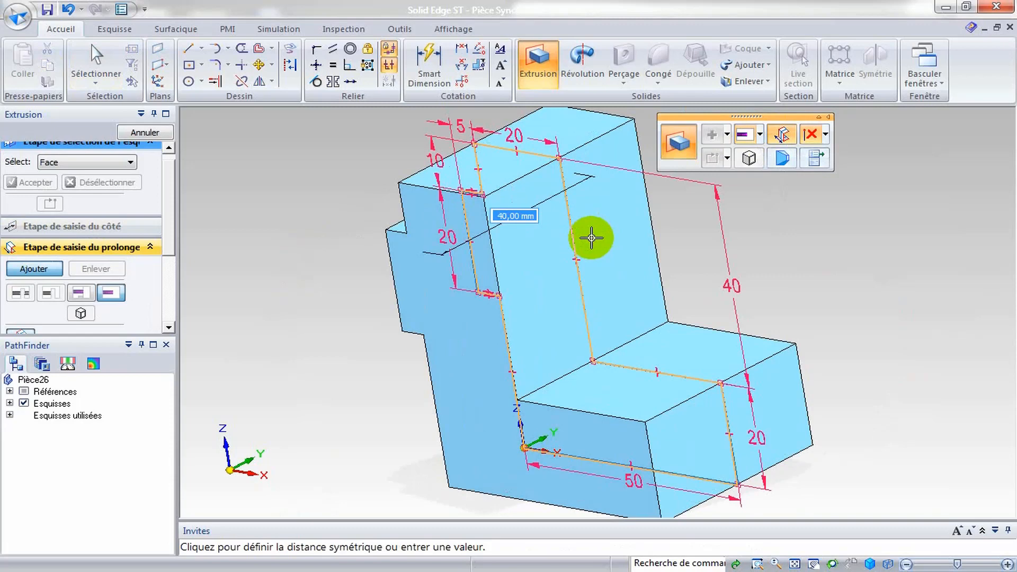
text(40)
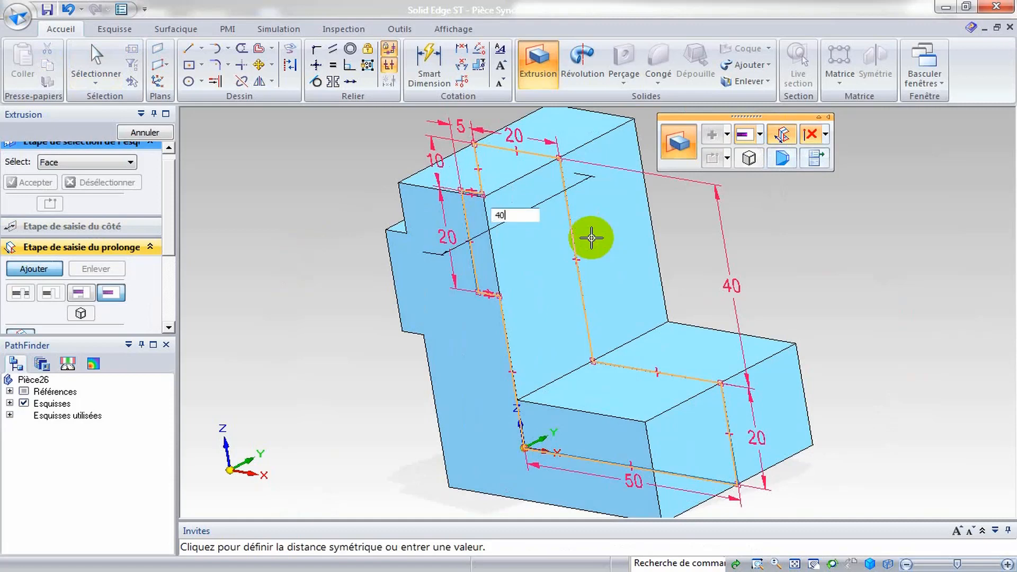
key(Return)
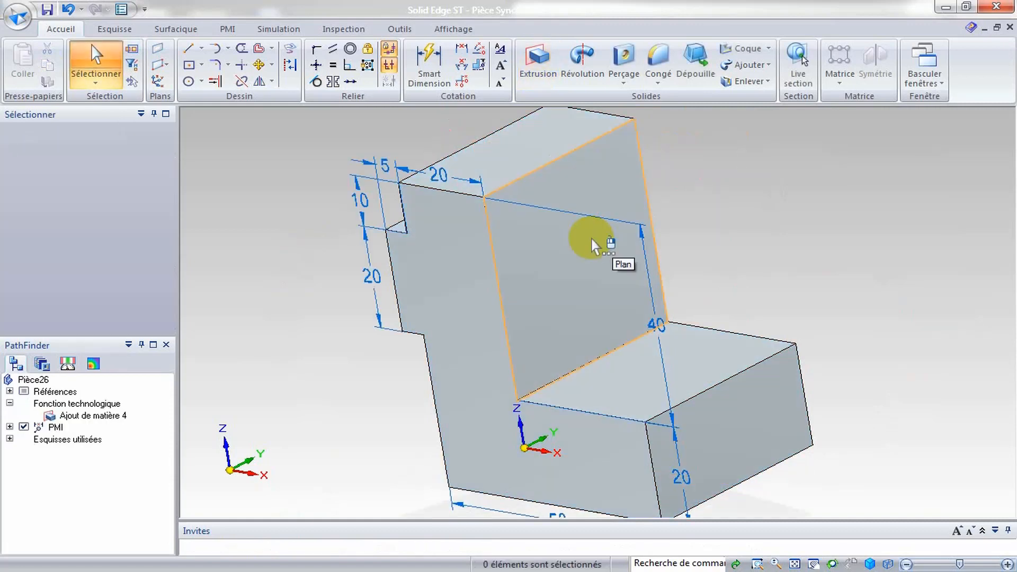
Draw a 16 mm diameter circle centred across the width of the upright's vertical face above the lower arm
click(189, 81)
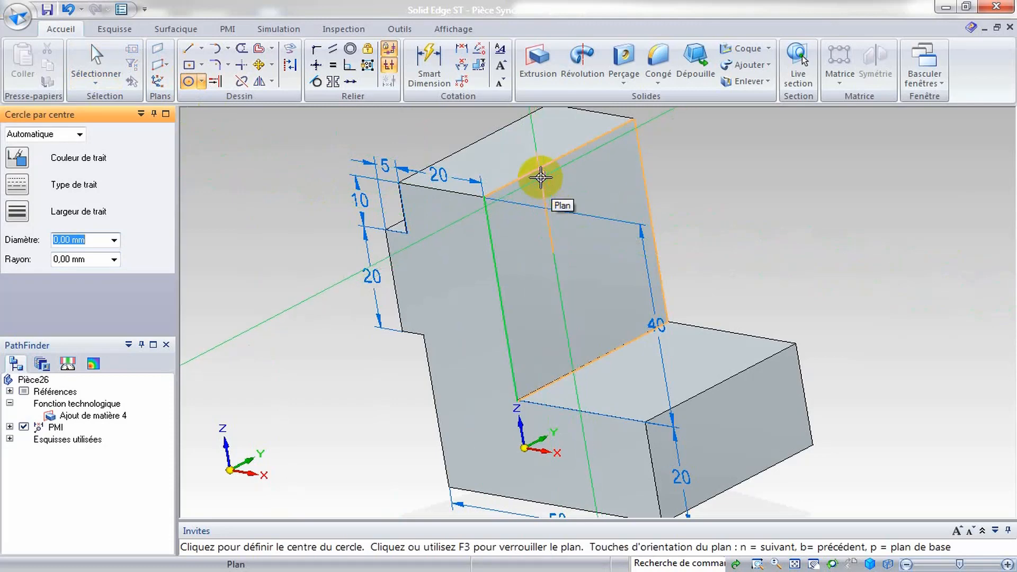
click(541, 176)
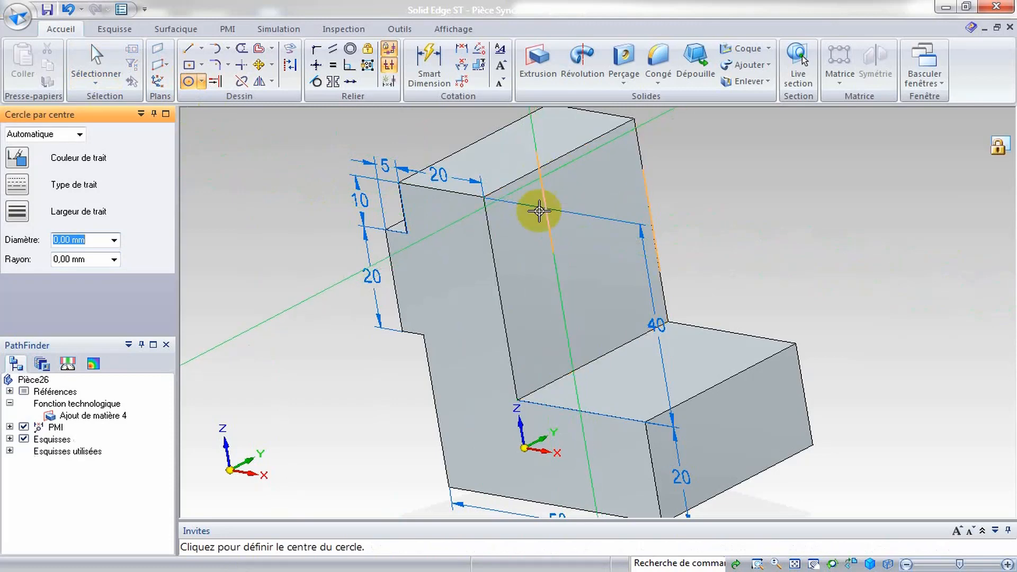
click(851, 565)
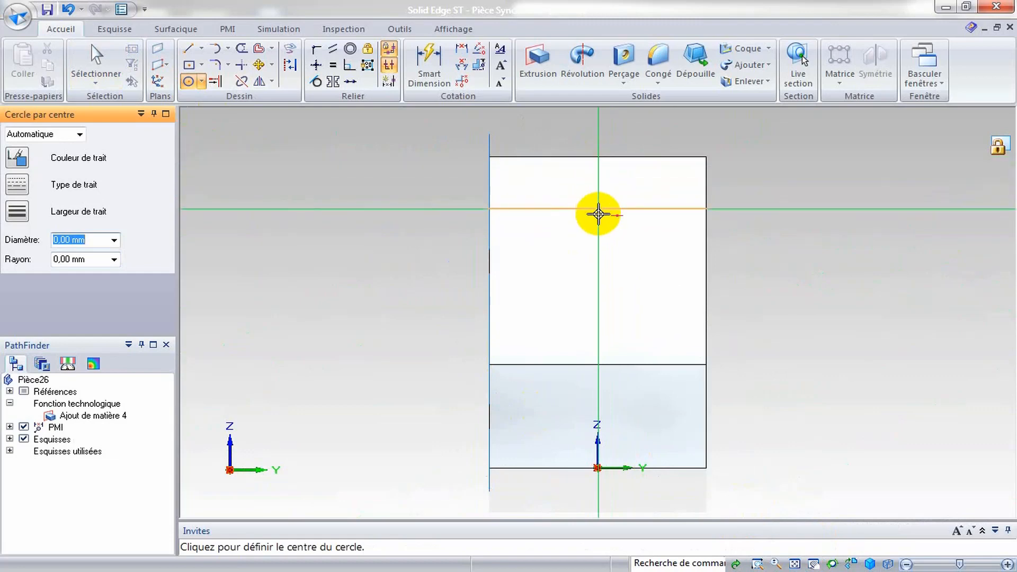
click(598, 242)
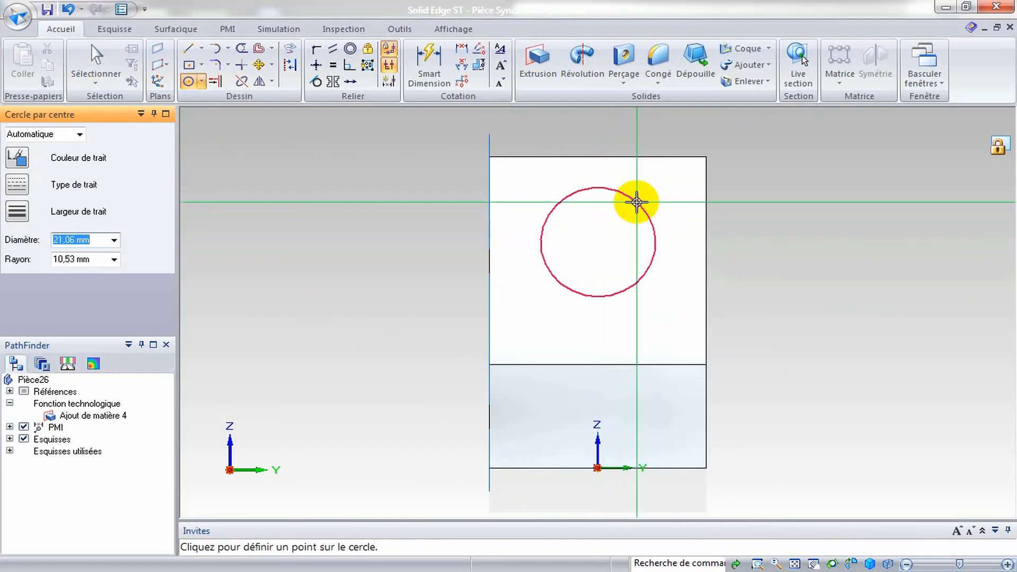
text(16)
key(Return)
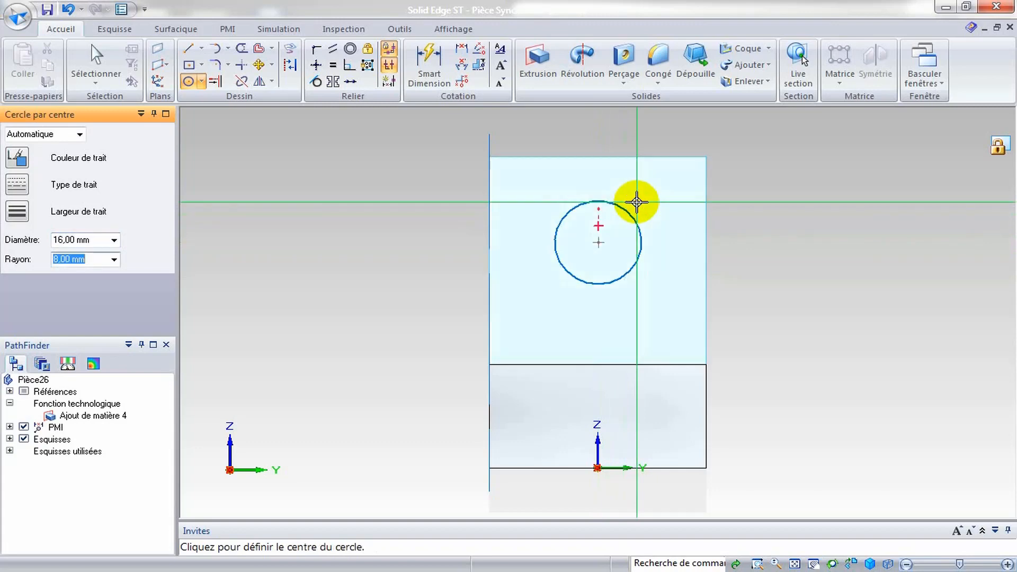
Dimension the circle's centre 20 mm below the face's top edge and add a diameter dimension to the circle
click(429, 61)
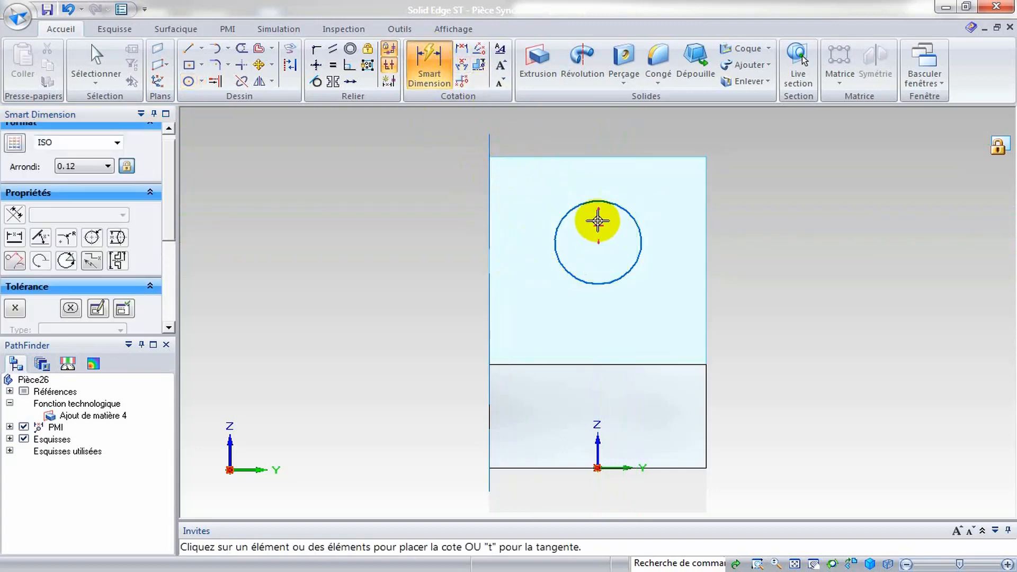
click(618, 202)
click(631, 157)
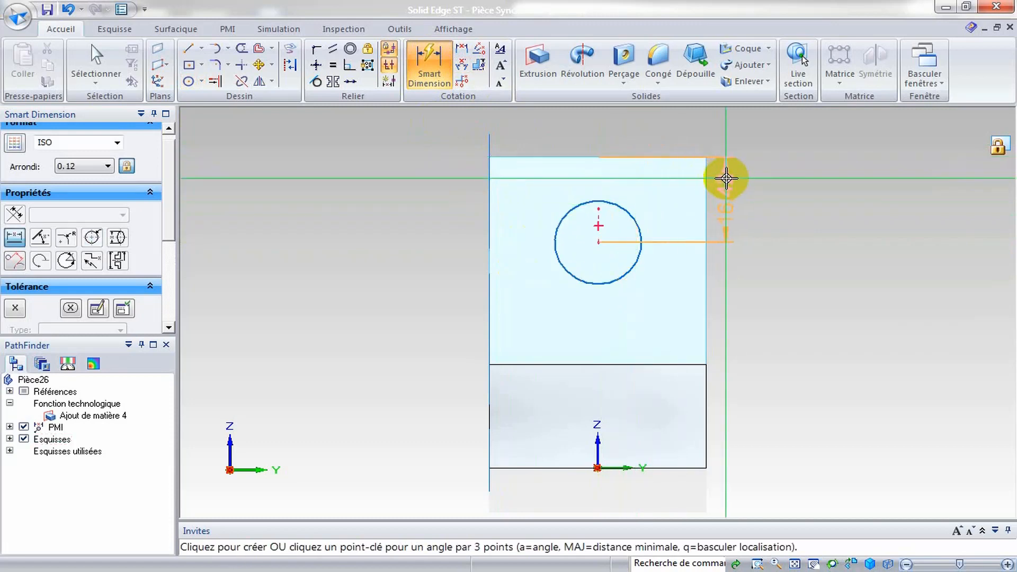
click(726, 178)
text(20)
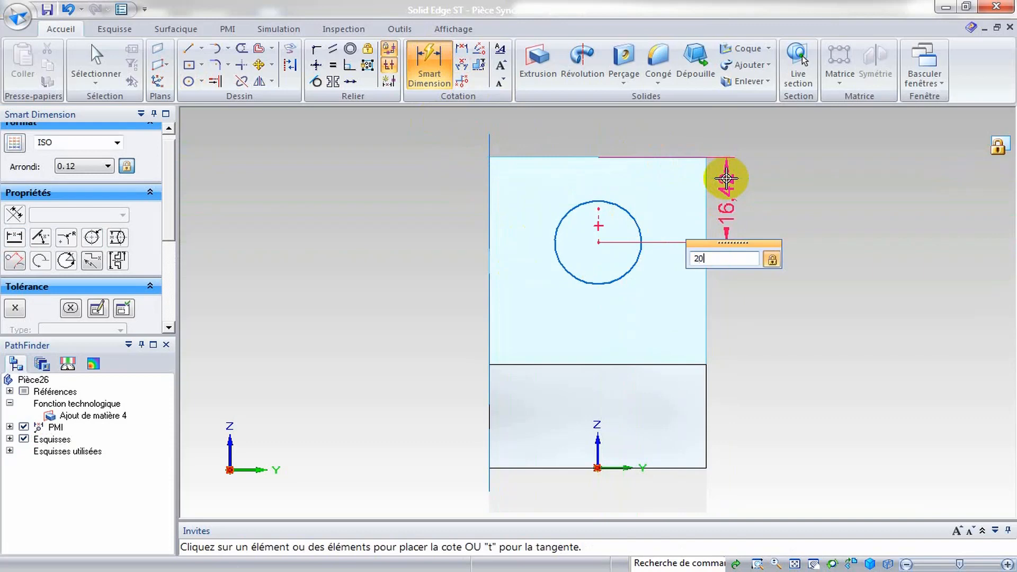
key(Return)
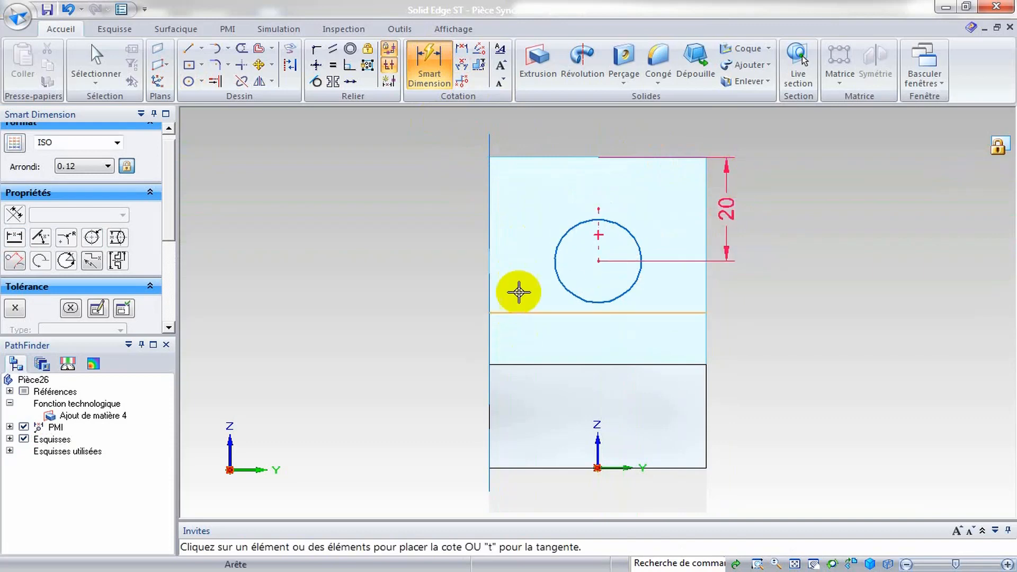
click(553, 272)
click(463, 304)
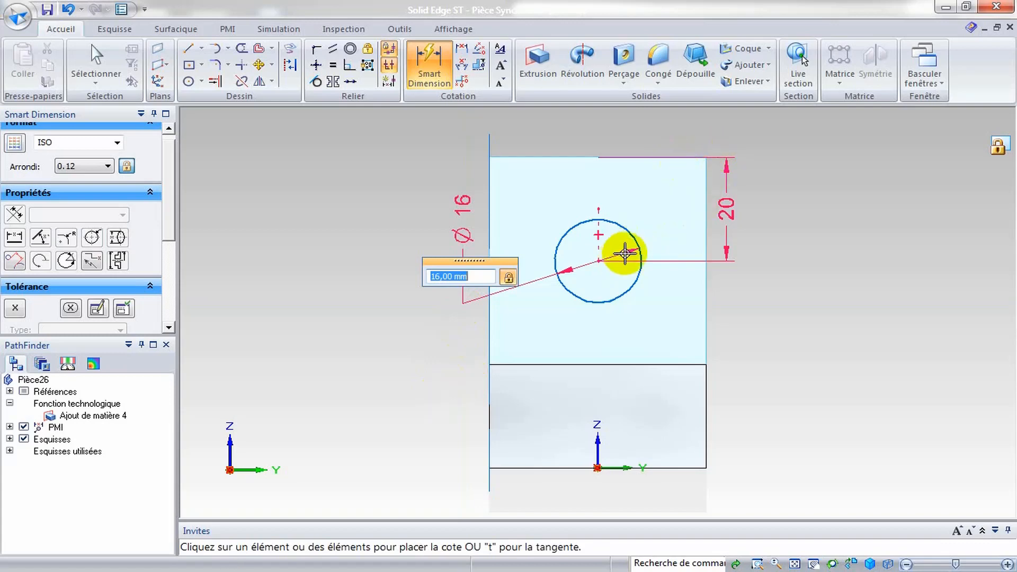
Dimension the horizontal distance from the circle to the face's right vertical edge
click(640, 254)
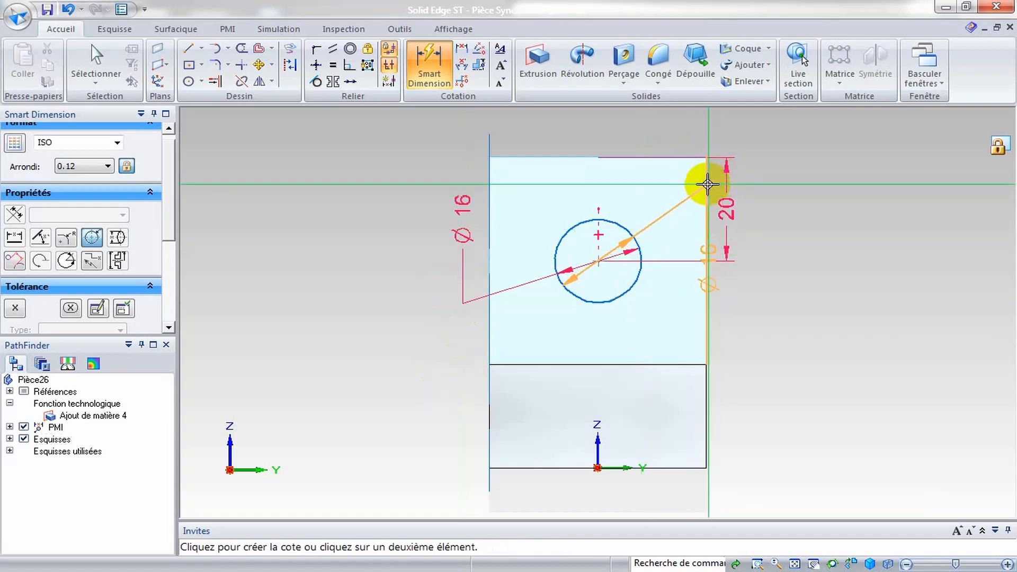
click(708, 183)
click(681, 141)
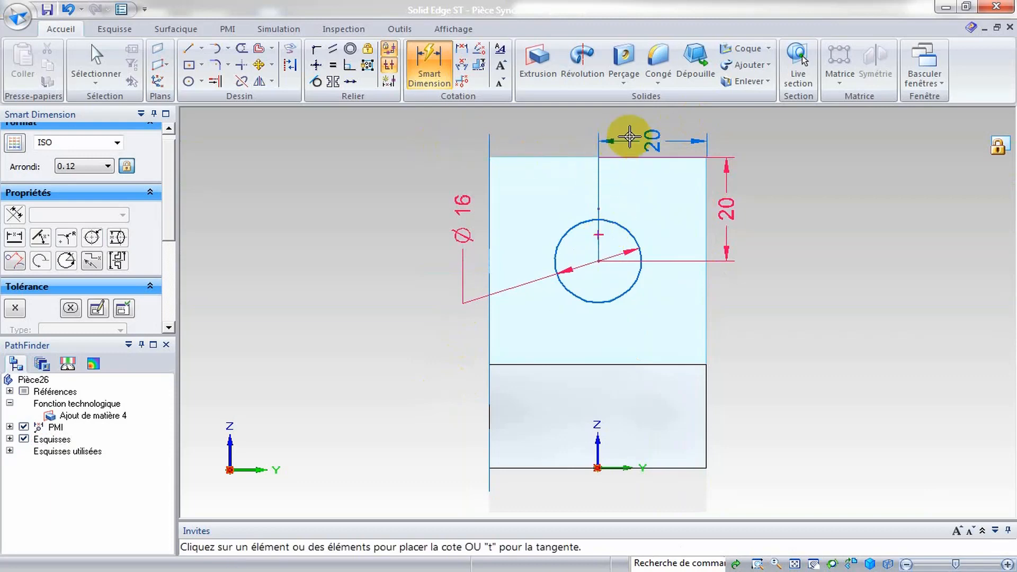
Delete the horizontal dimension between the circle's centre and the face's right edge
click(98, 62)
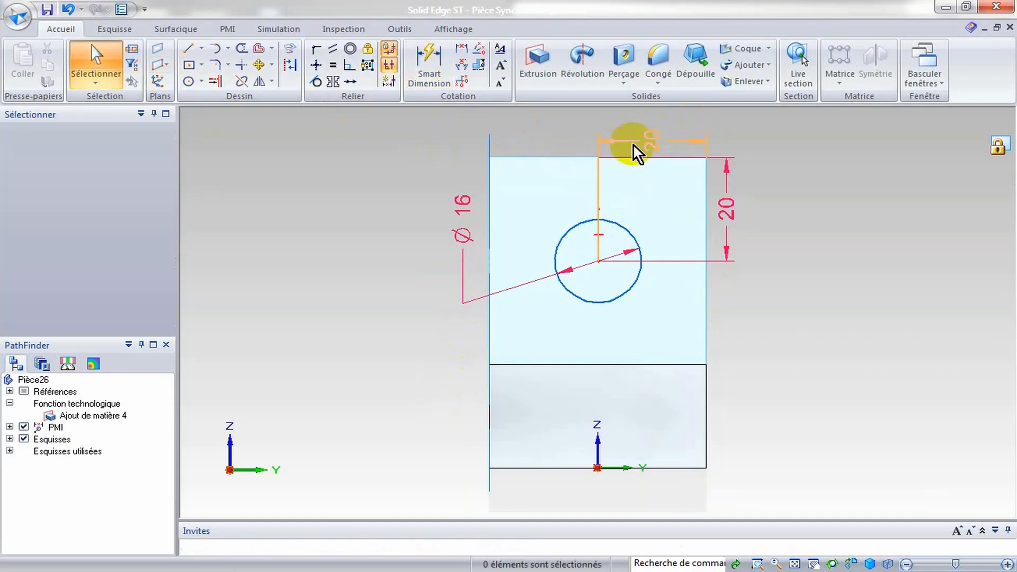
click(618, 143)
key(Delete)
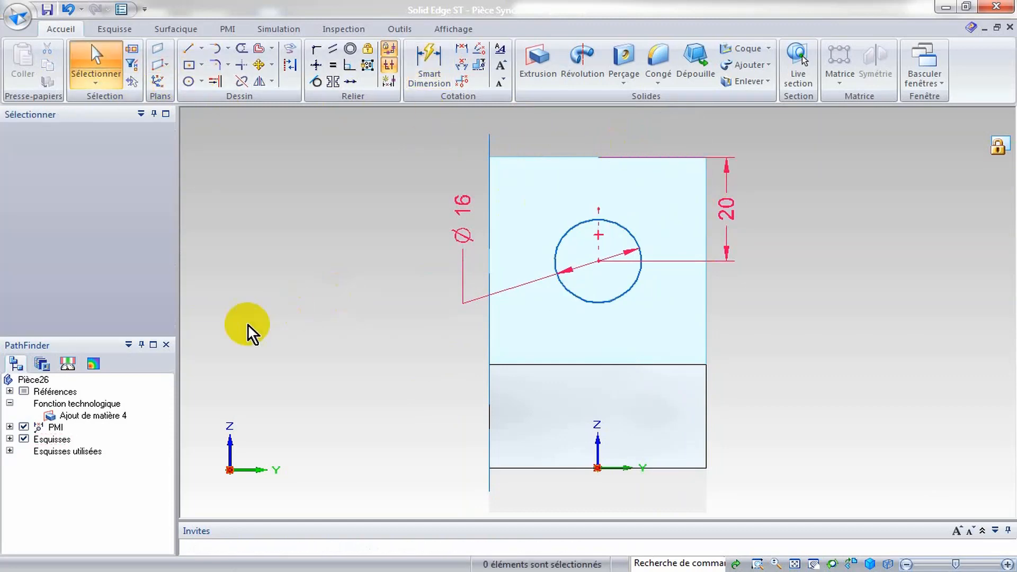
Cut the circular region through the full thickness of the upright to form a hole
middle_drag(336, 263, 408, 295)
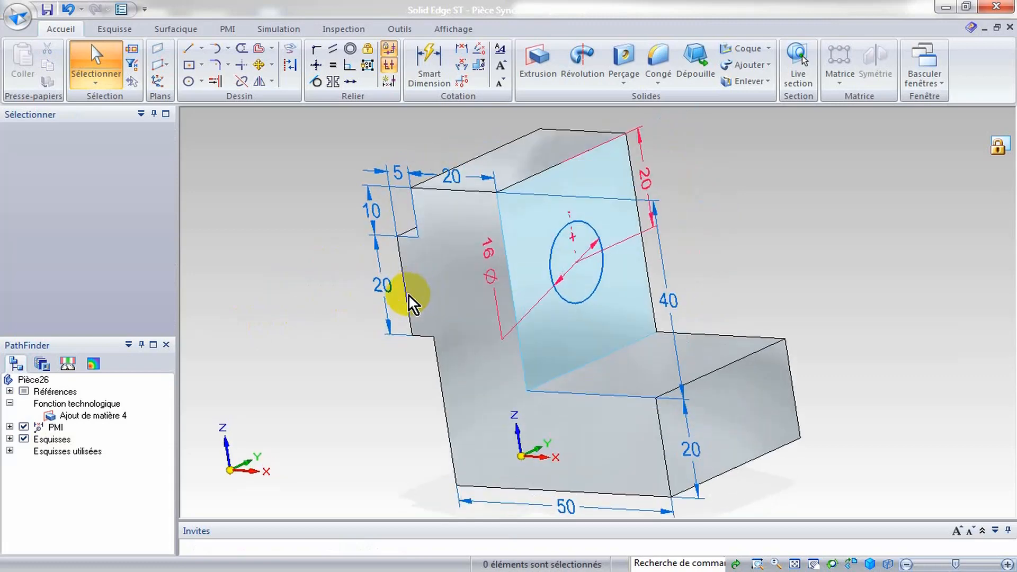
click(566, 250)
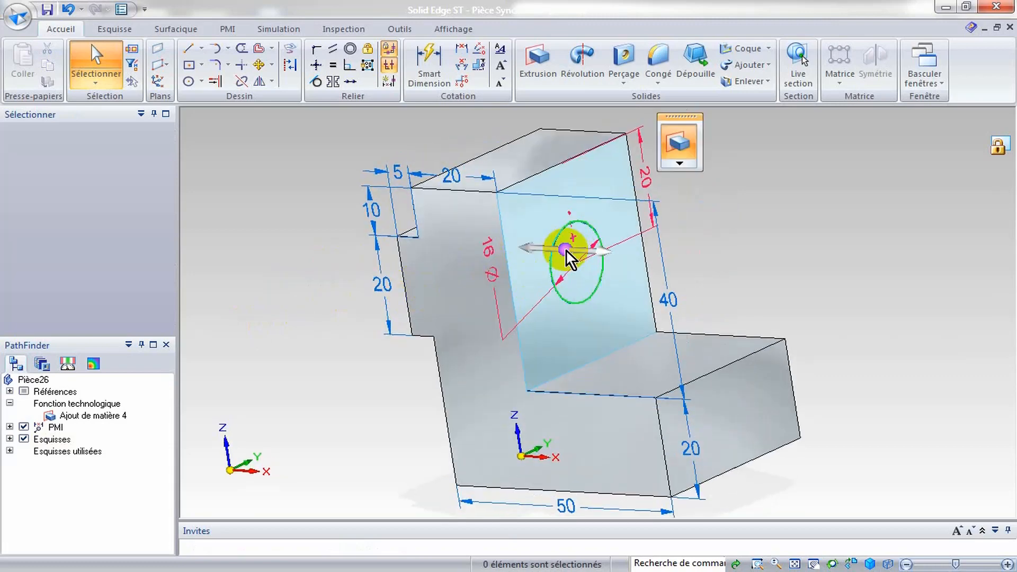
click(548, 251)
click(287, 271)
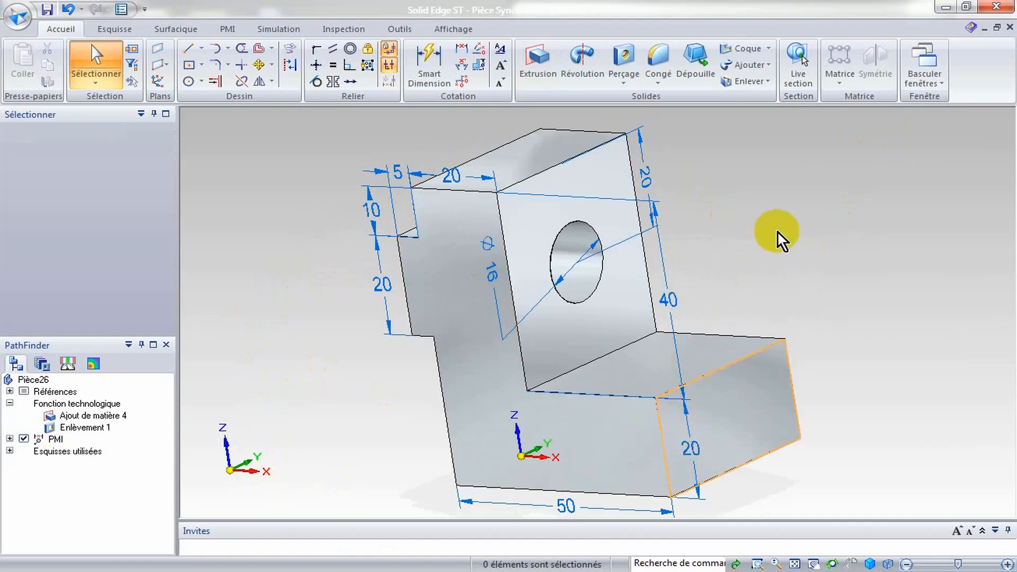
Start an unequal-setback chamfer and set its options to define the edge by two setbacks (Deux retraits)
middle_drag(767, 226, 746, 240)
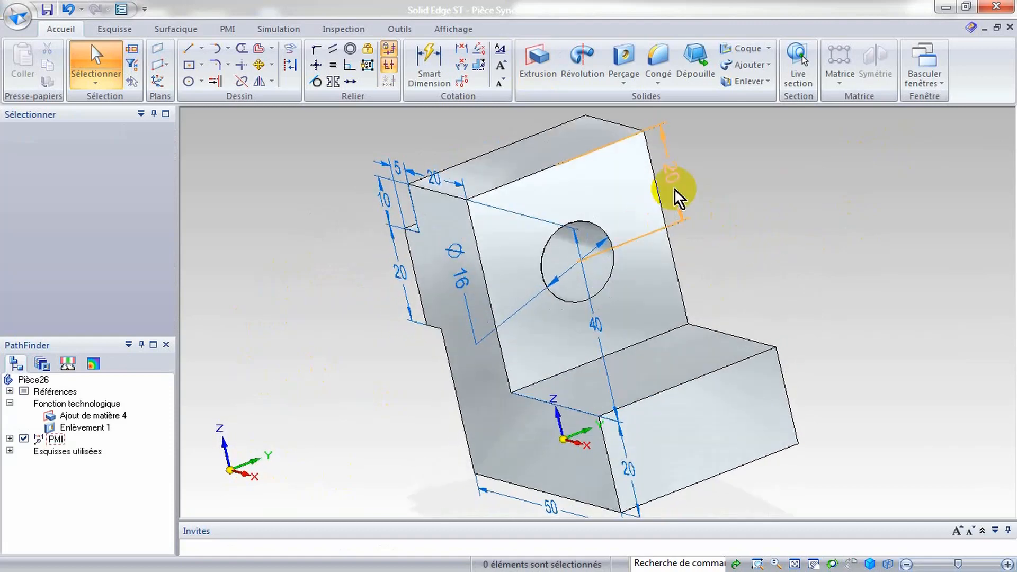
click(795, 564)
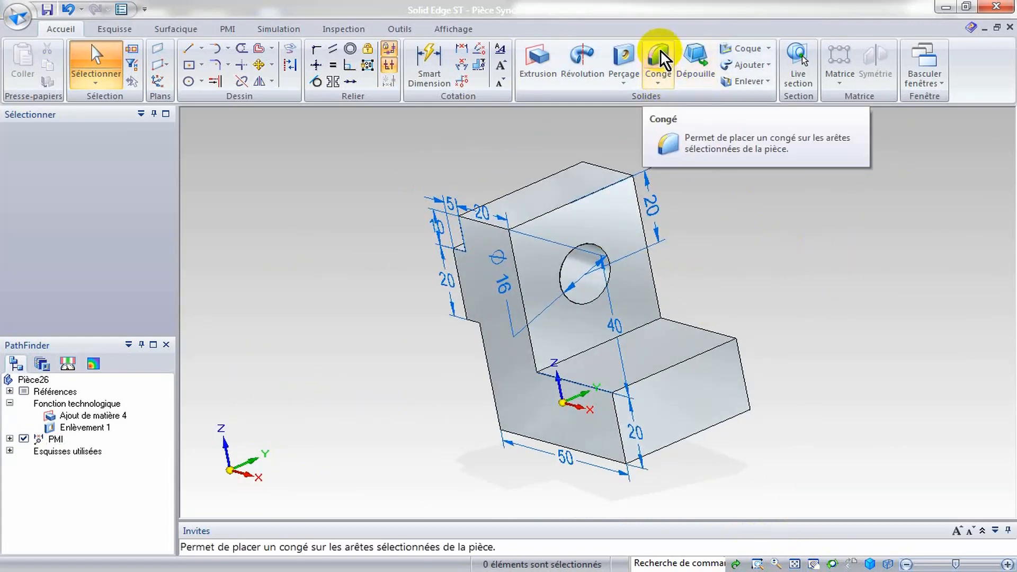
click(652, 83)
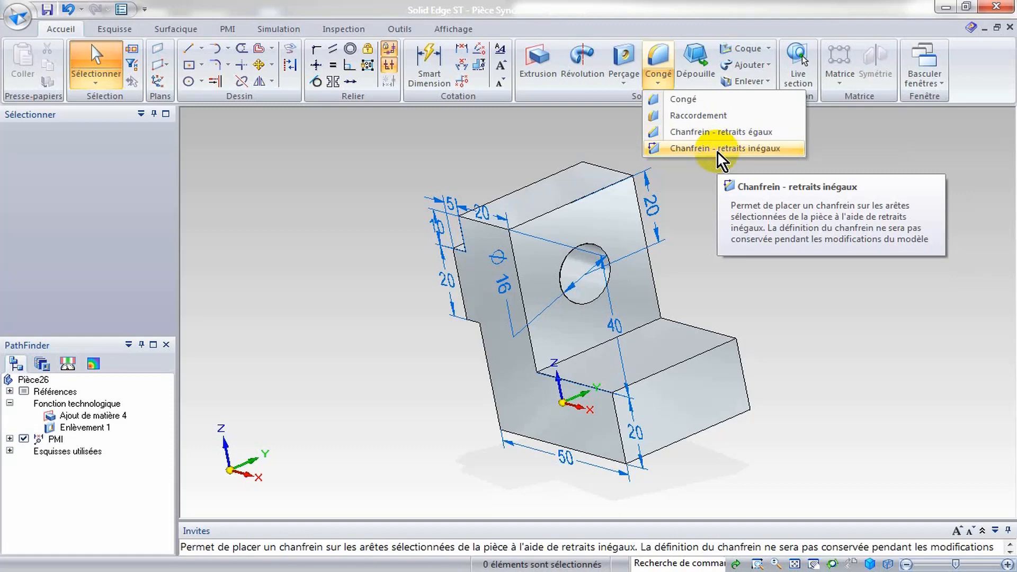
click(764, 148)
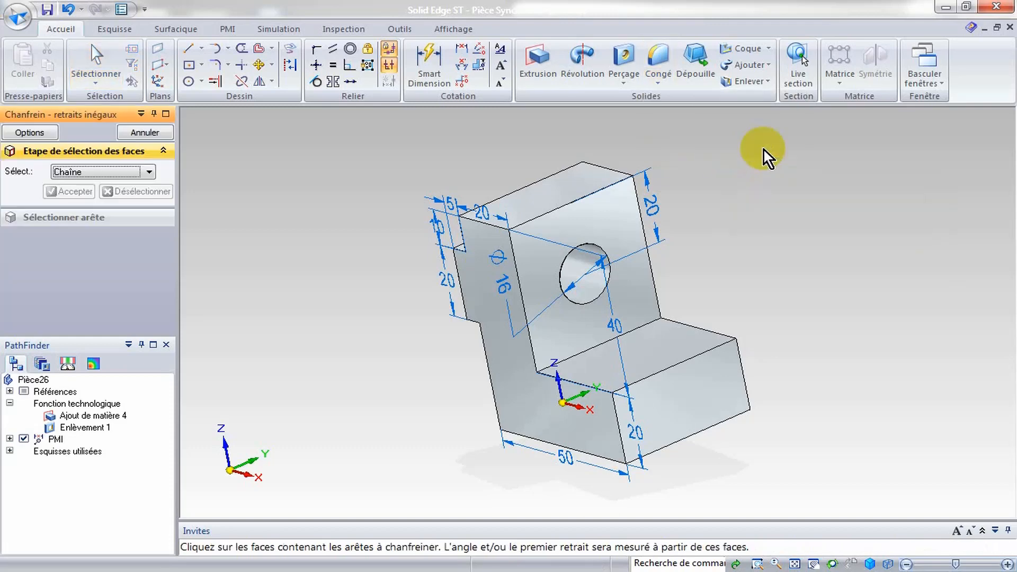
click(28, 132)
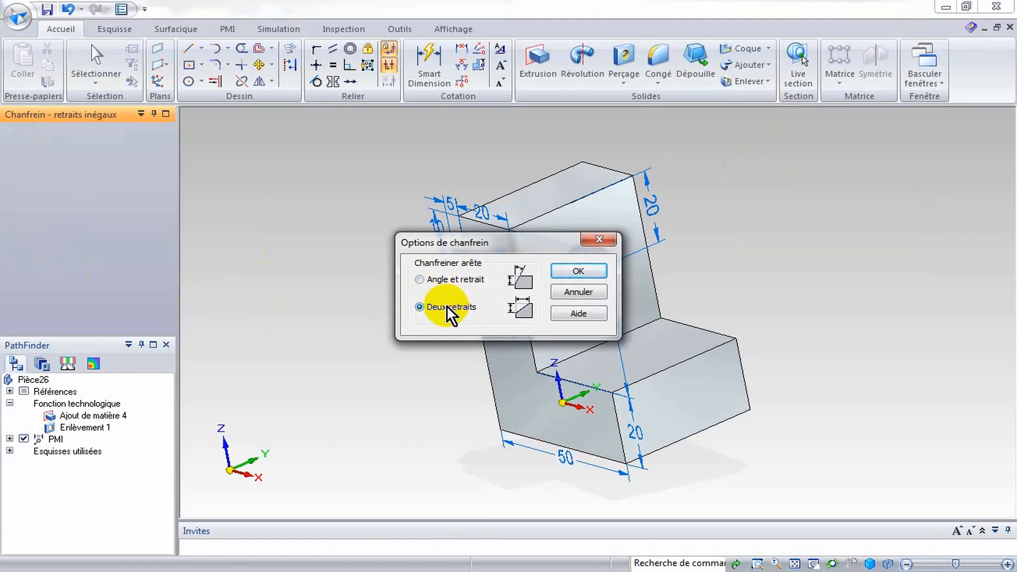
click(562, 271)
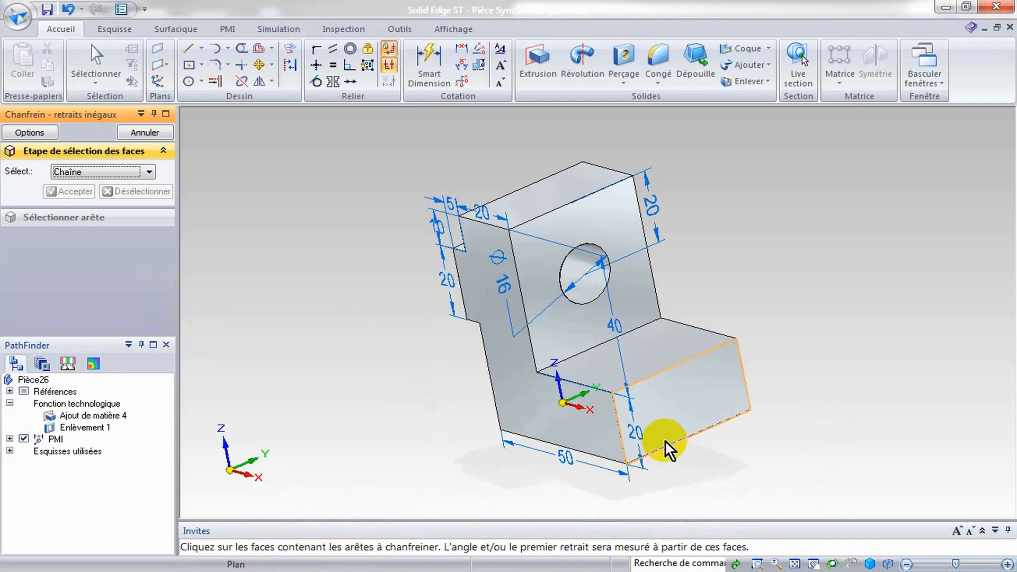
Choose the end face of the bracket's base as the chamfer reference face and select its two vertical edges
click(678, 406)
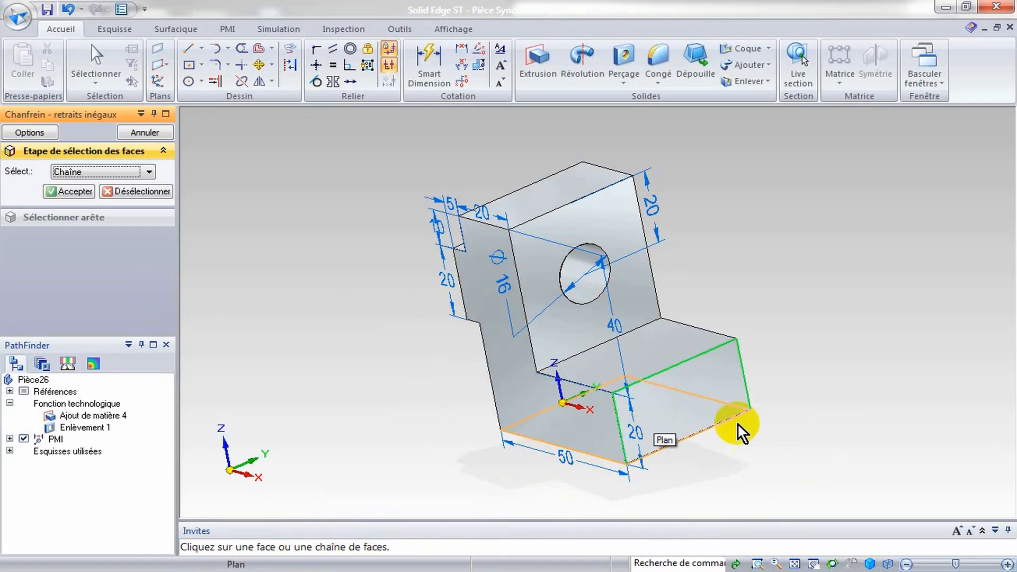
right_click(778, 386)
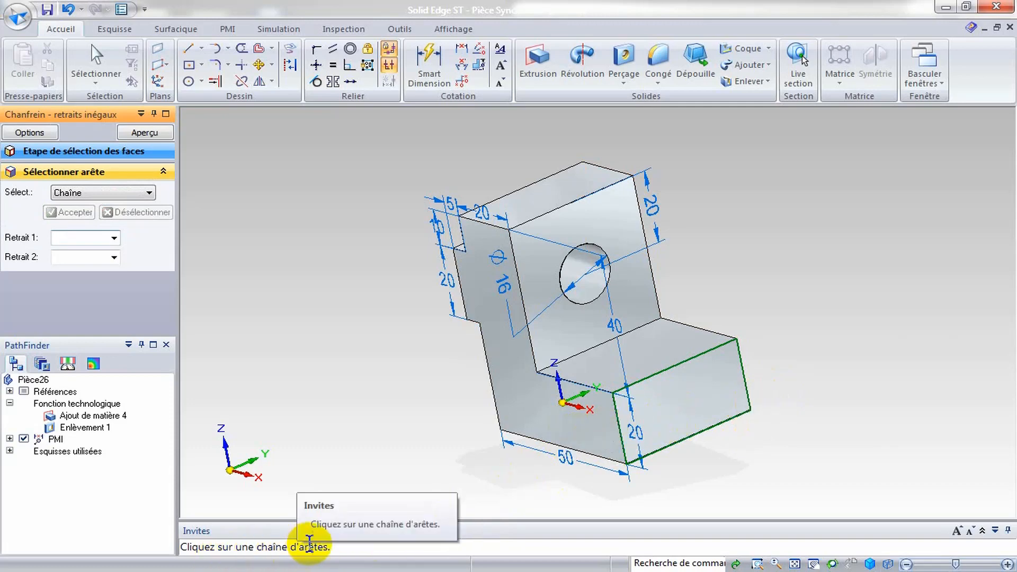
click(616, 420)
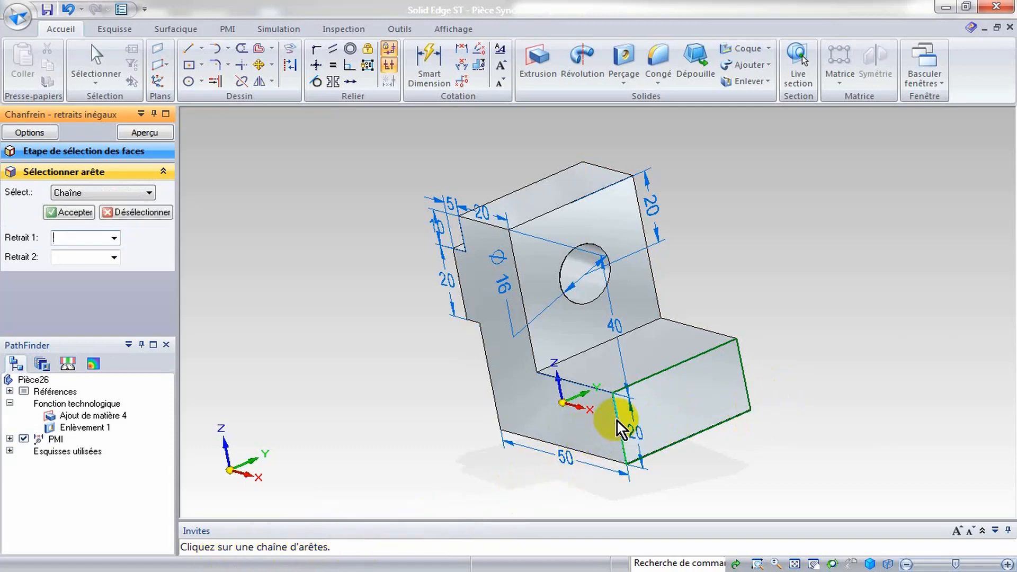
click(745, 374)
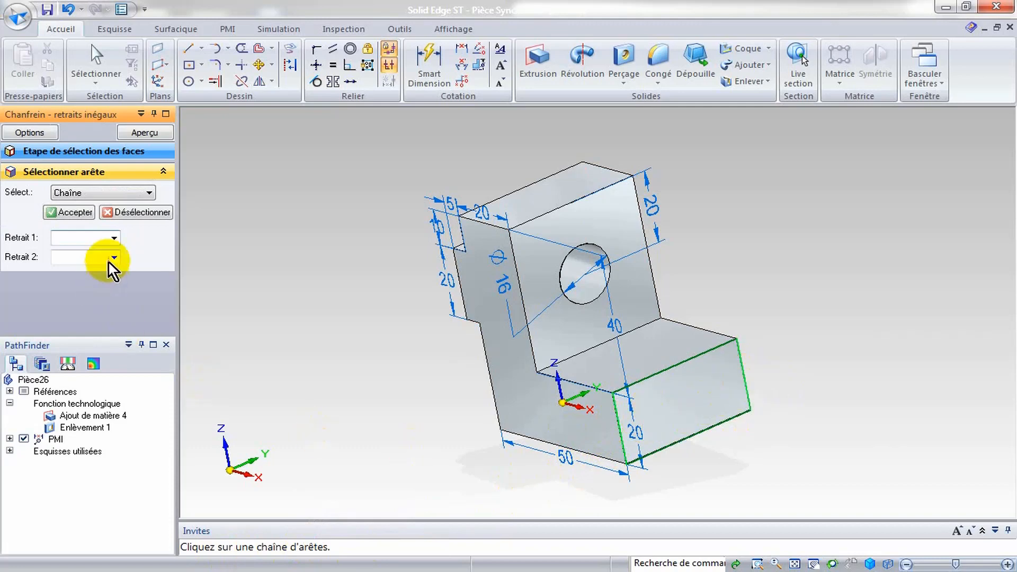
Chamfer the two selected vertical edges with setback 1 (Retrait 1) of 15 mm and setback 2 (Retrait 2) of 20 mm
text(10)
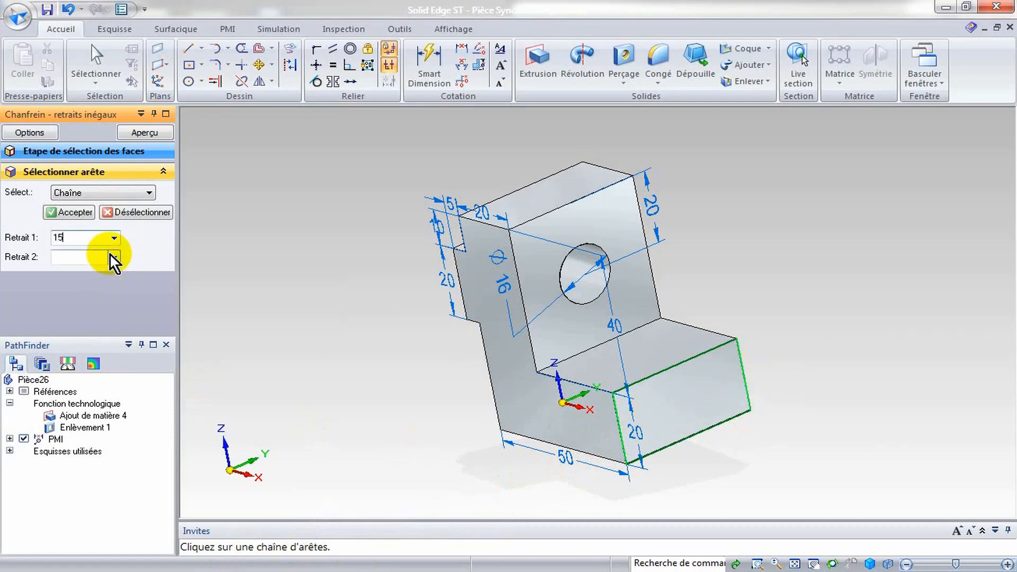
key(Return)
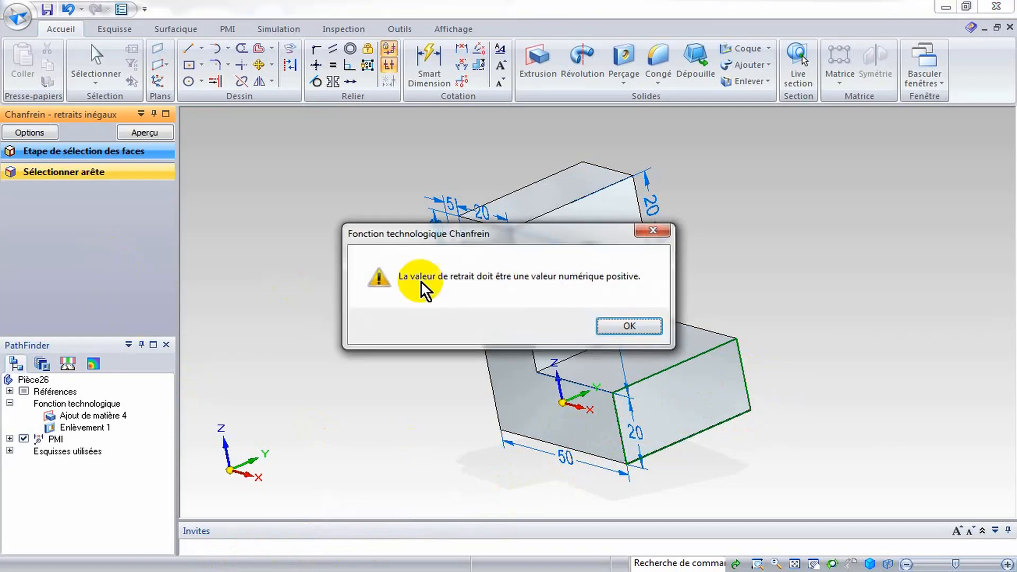
click(628, 325)
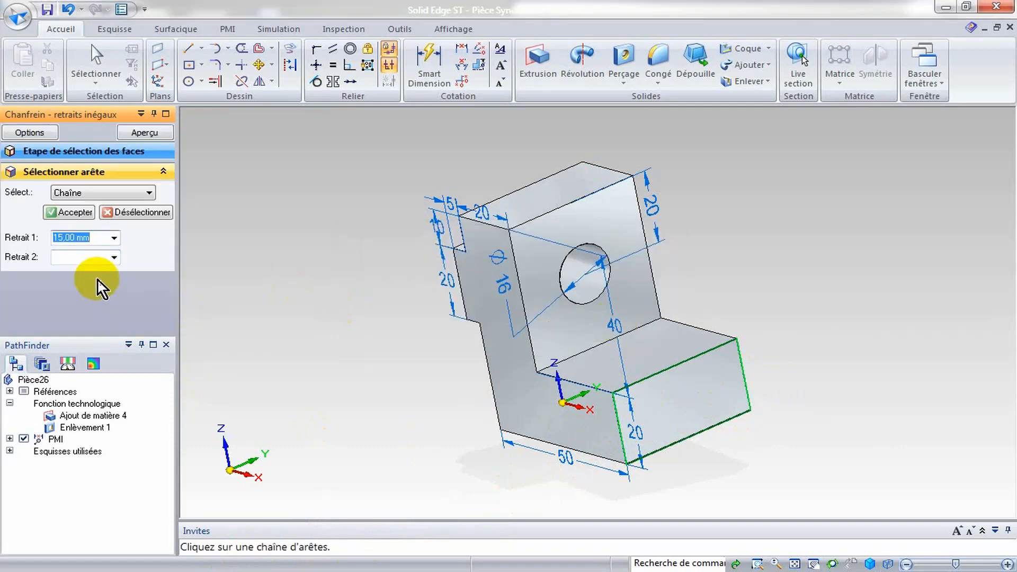
click(72, 258)
text(20)
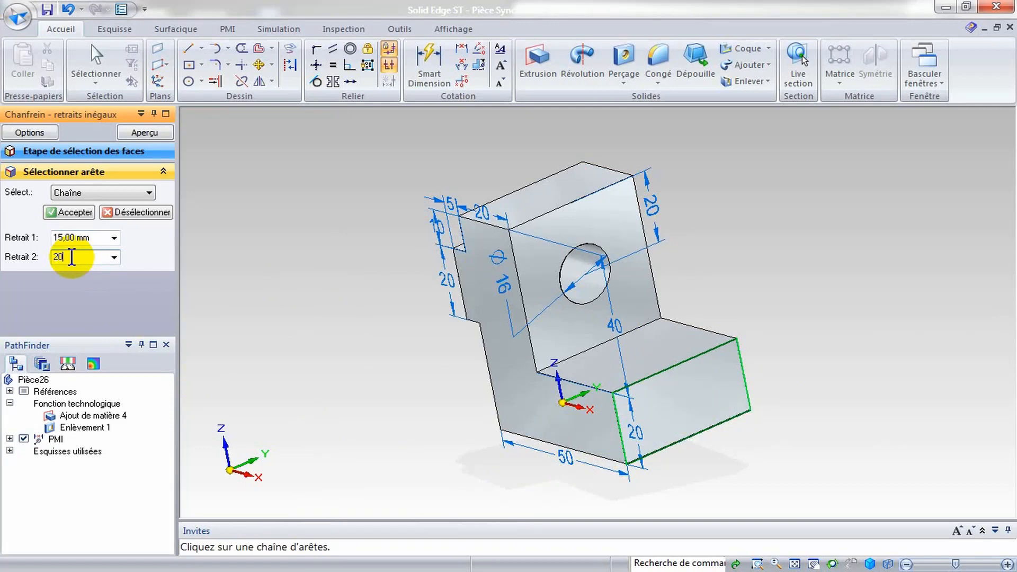
key(Return)
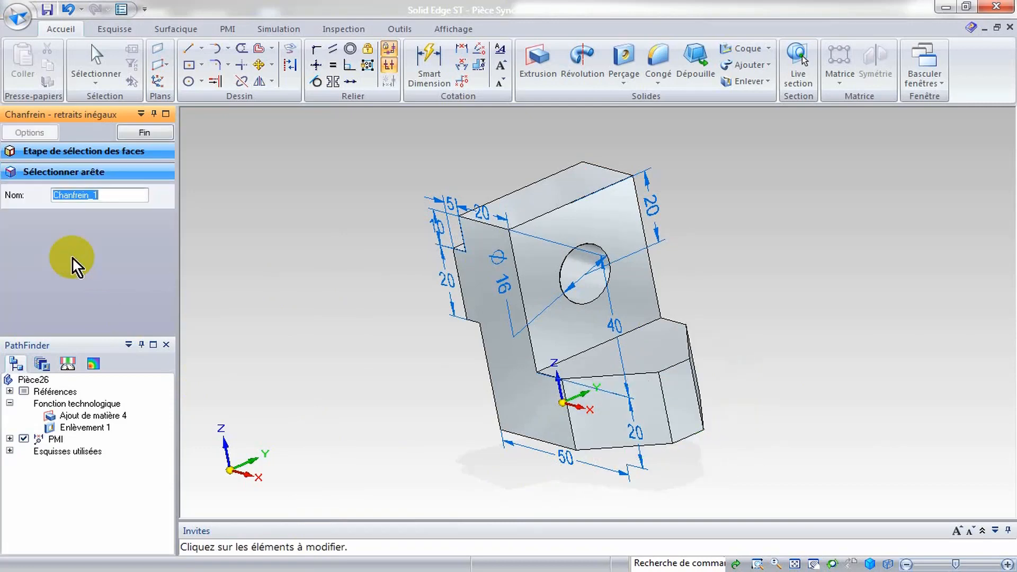
middle_drag(301, 308, 317, 380)
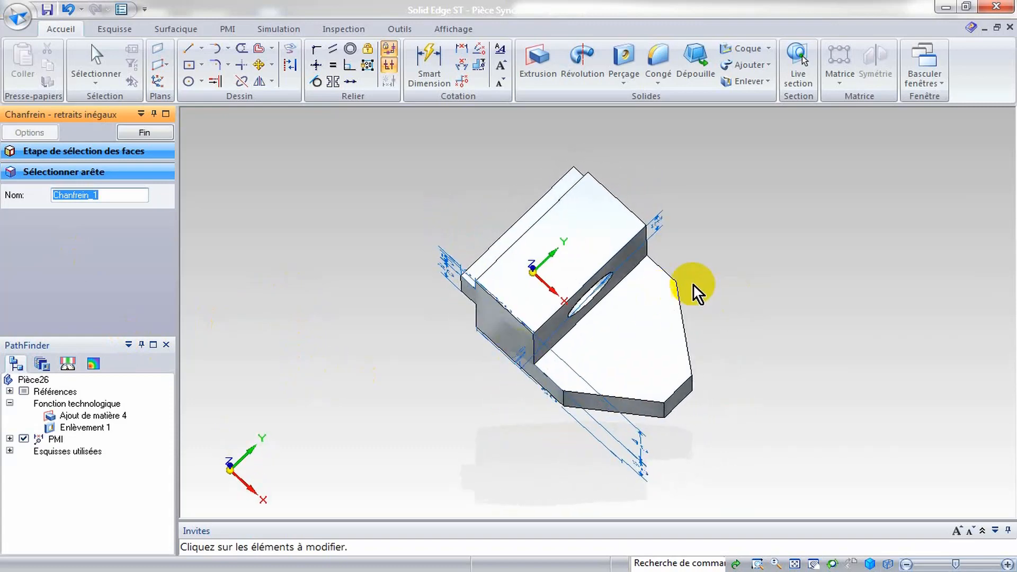
right_click(376, 196)
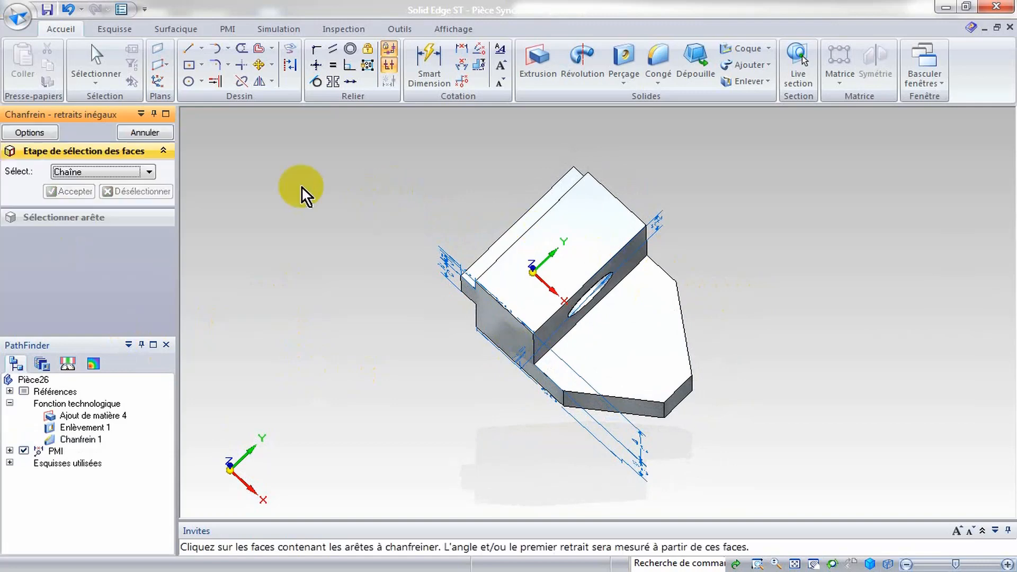
click(162, 134)
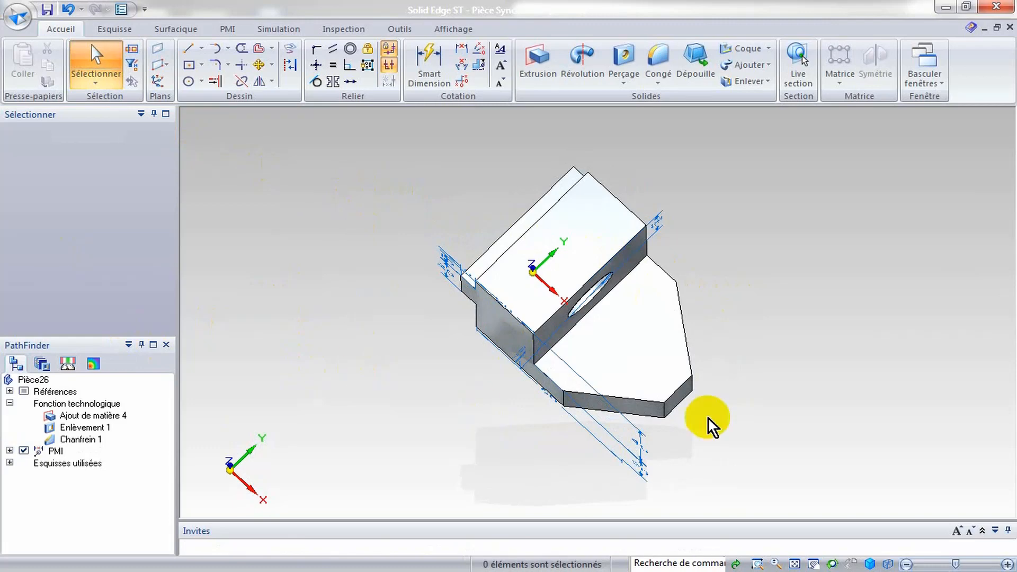
middle_drag(785, 358, 772, 303)
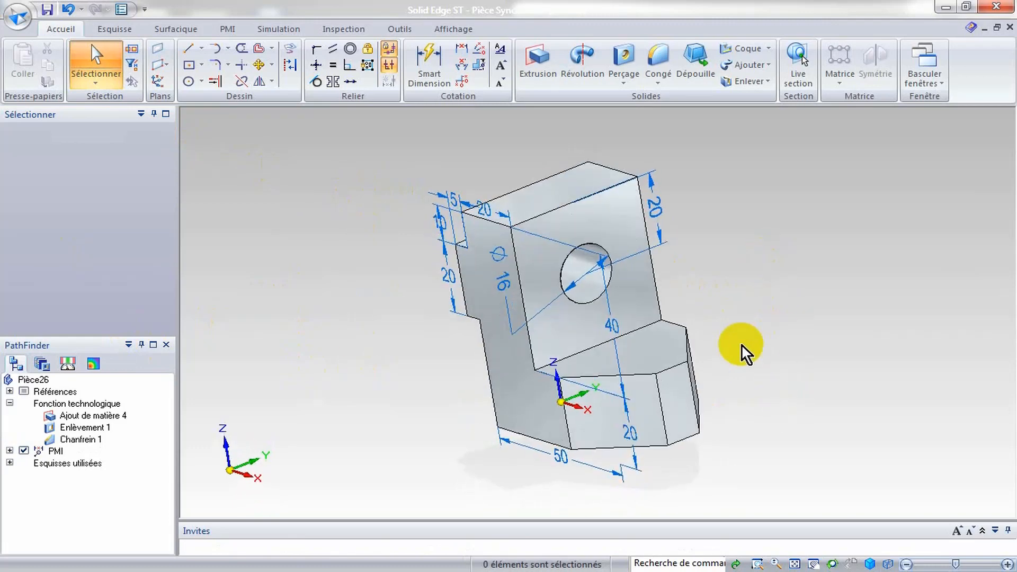
middle_drag(741, 344, 254, 517)
middle_drag(912, 261, 850, 291)
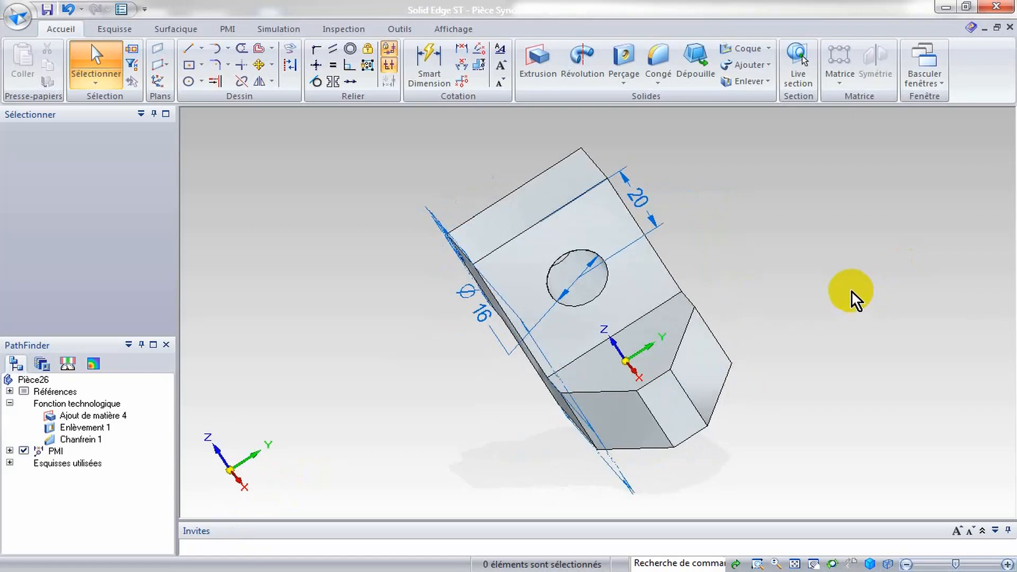